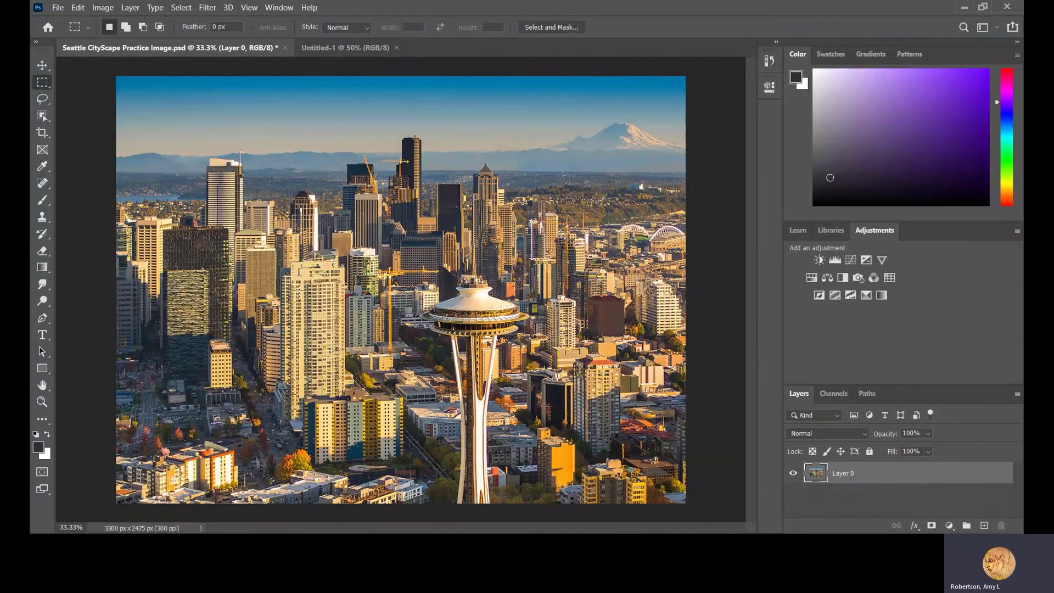
pyautogui.click(110, 11)
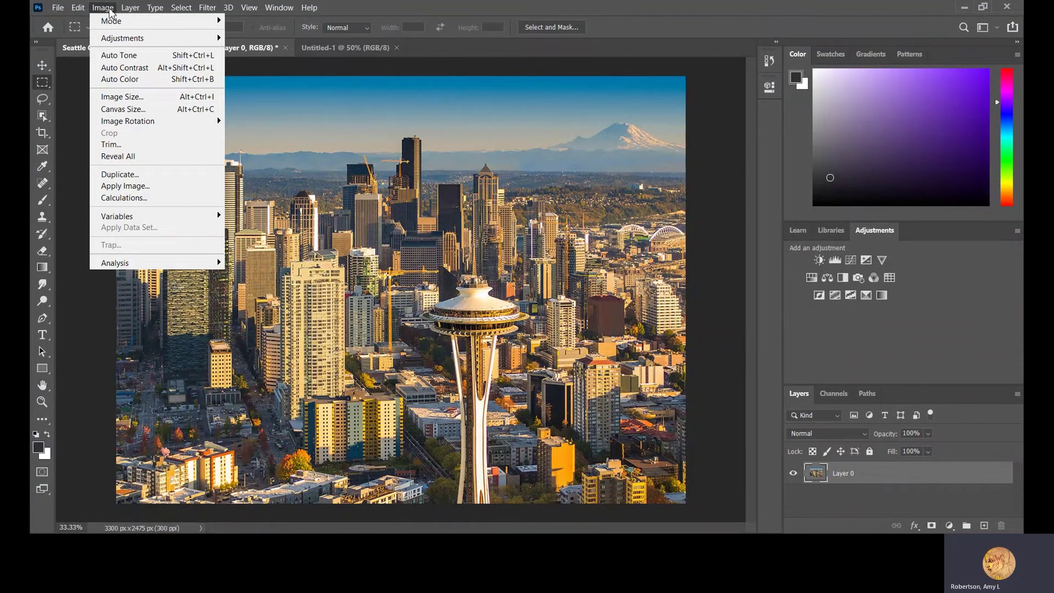
pyautogui.click(111, 11)
pyautogui.click(110, 11)
pyautogui.click(109, 10)
pyautogui.click(110, 10)
pyautogui.click(110, 10)
pyautogui.click(111, 11)
pyautogui.click(110, 11)
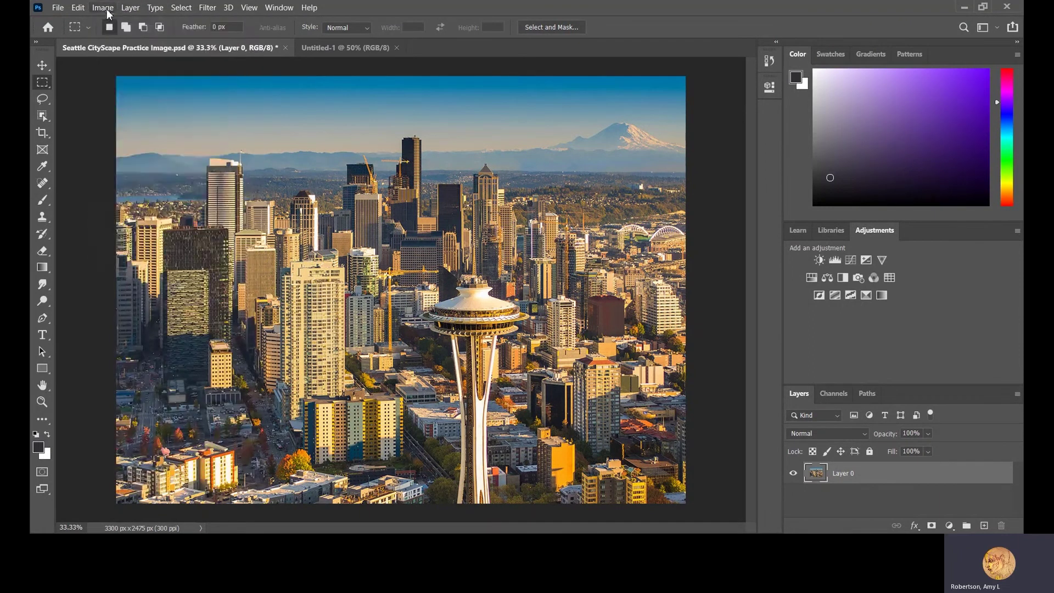
# Try a Brightness/Contrast adjustment on the cityscape layer, raising contrast to 34 and testing the automatic correction, and cancel it
pyautogui.click(111, 11)
pyautogui.moveTo(108, 24)
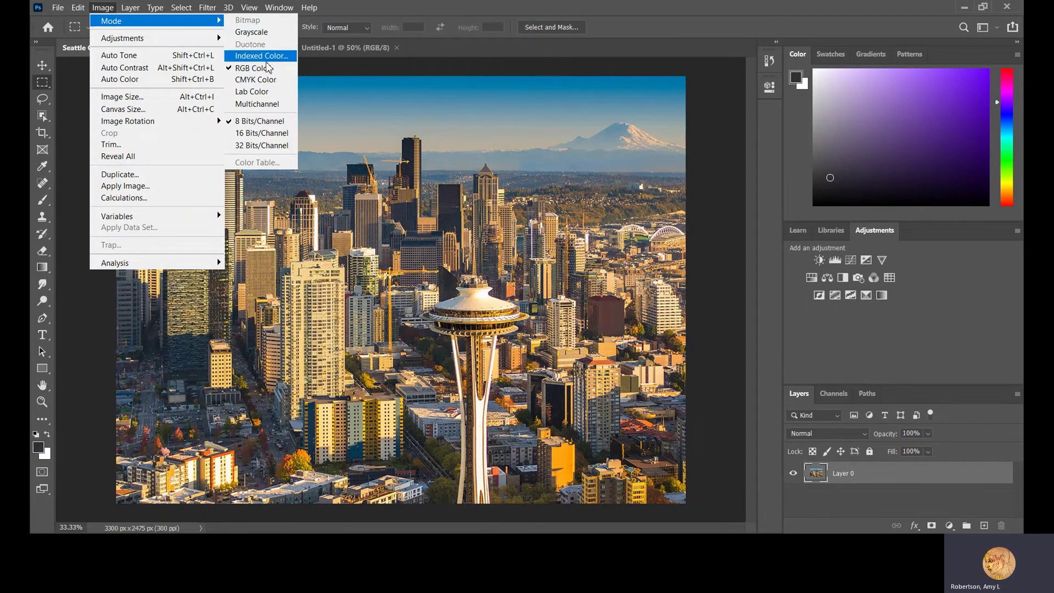
pyautogui.moveTo(117, 43)
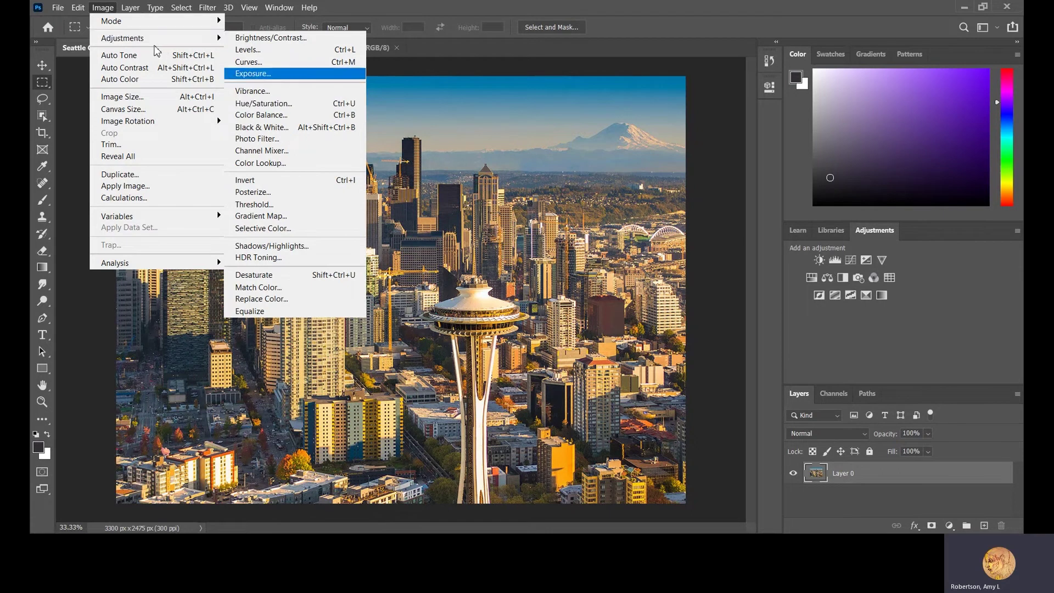
pyautogui.click(249, 39)
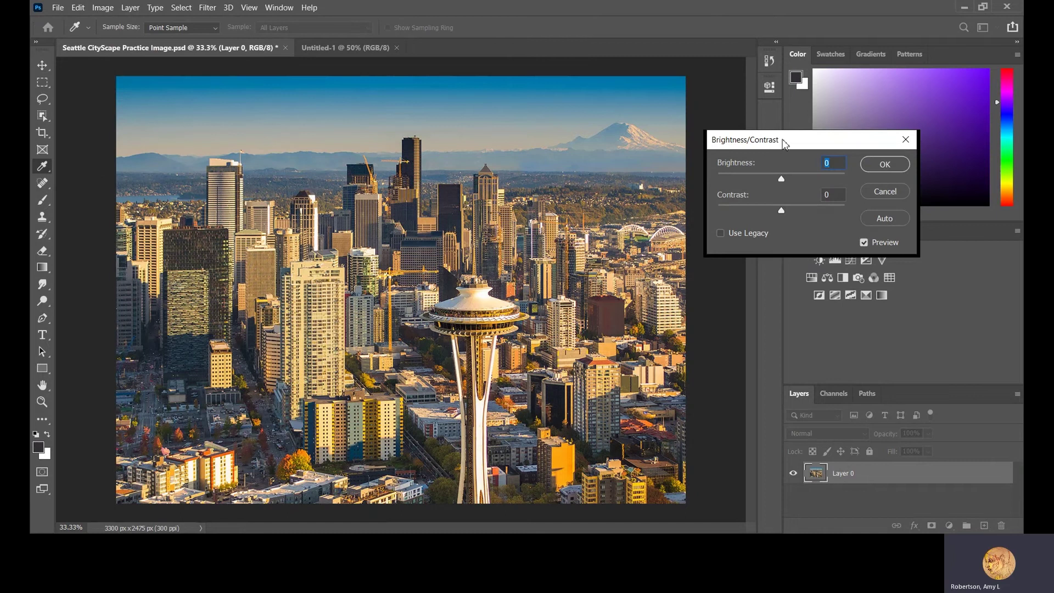
pyautogui.moveTo(784, 144); pyautogui.dragTo(720, 193)
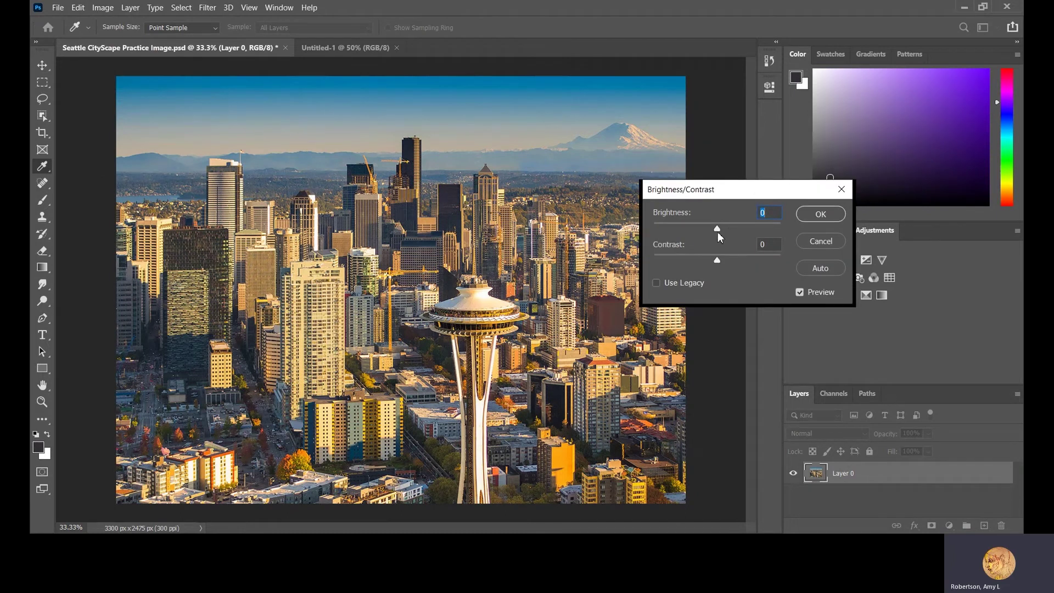
pyautogui.moveTo(716, 229); pyautogui.dragTo(738, 262)
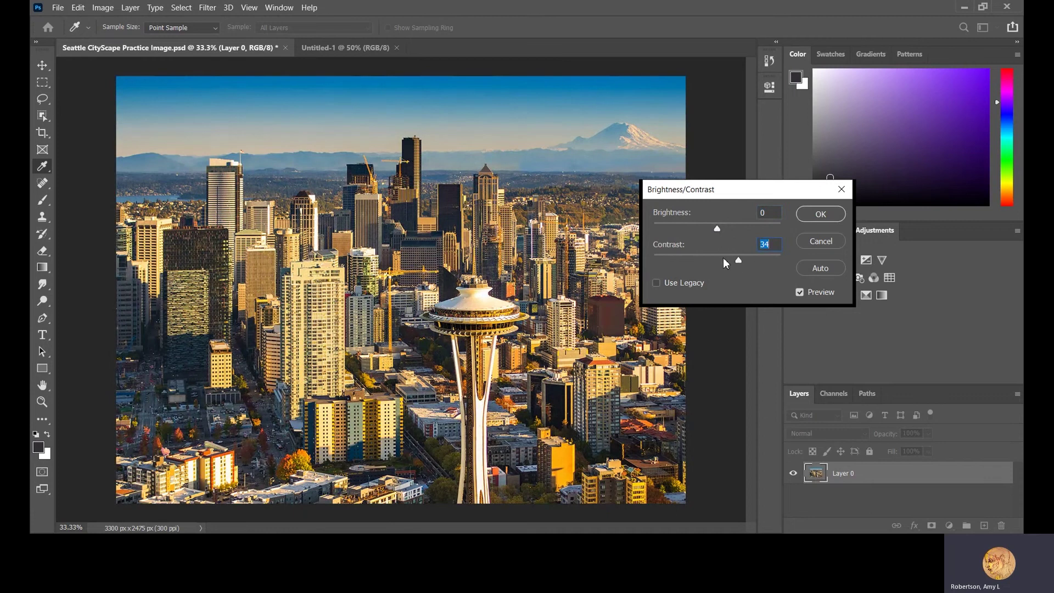
pyautogui.click(818, 269)
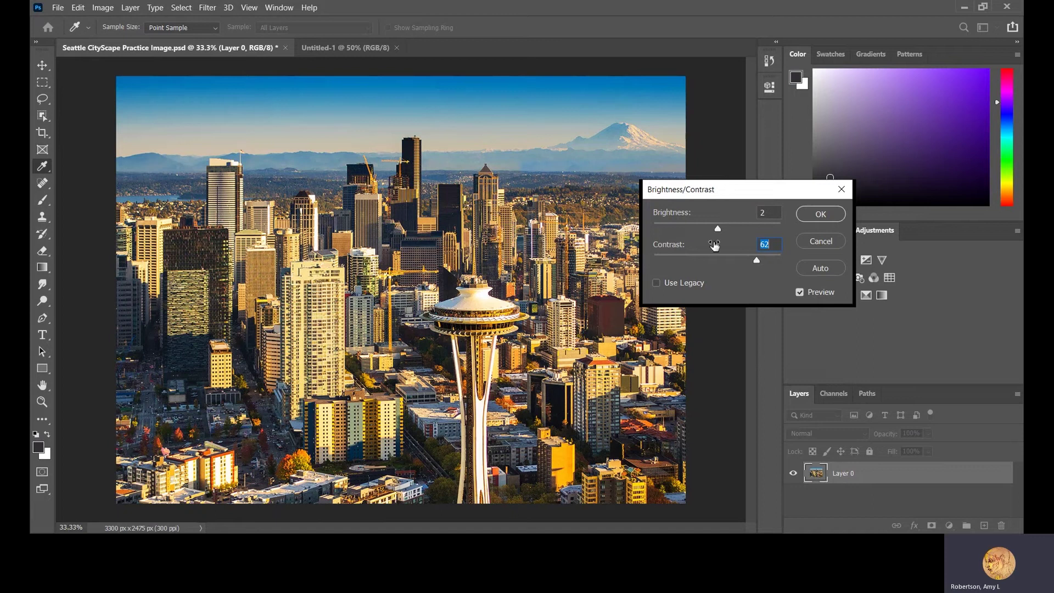
pyautogui.click(825, 243)
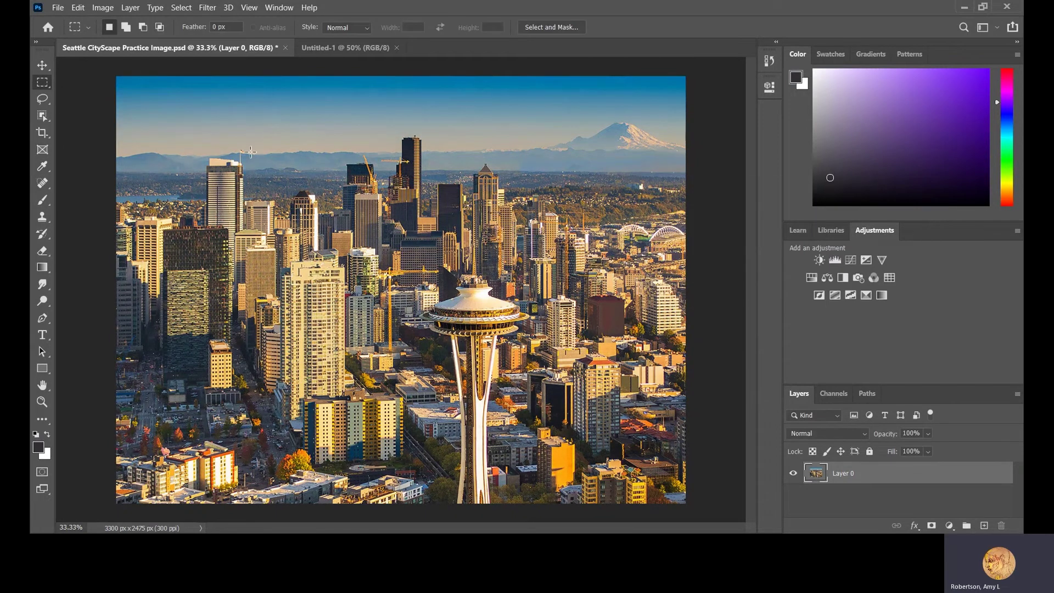
# Try a Levels adjustment on the cityscape with the RGB input black level at 122 and midtones at 3.11, and cancel it
pyautogui.click(104, 8)
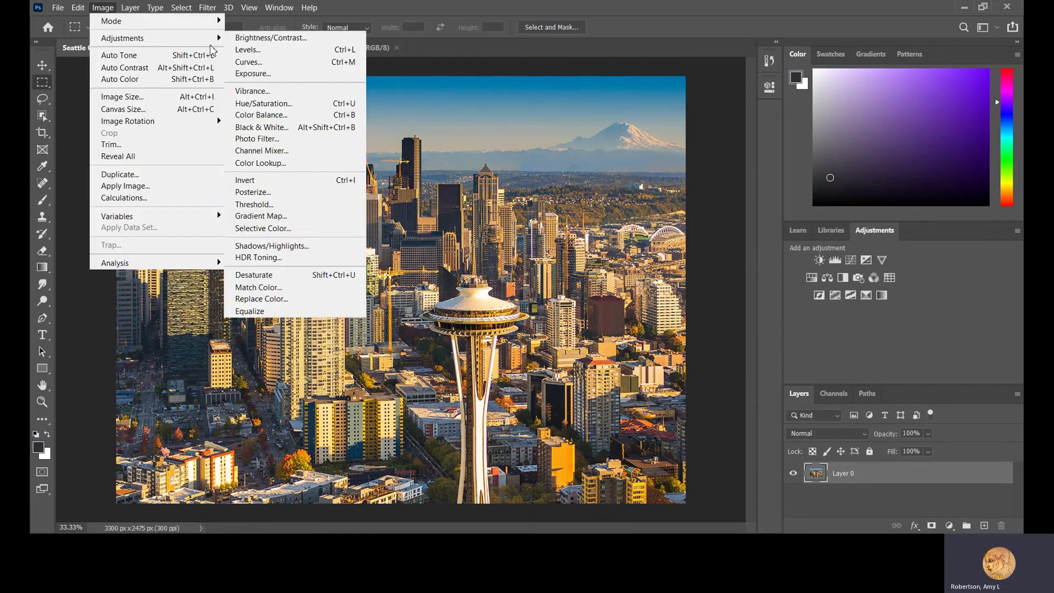
pyautogui.click(262, 49)
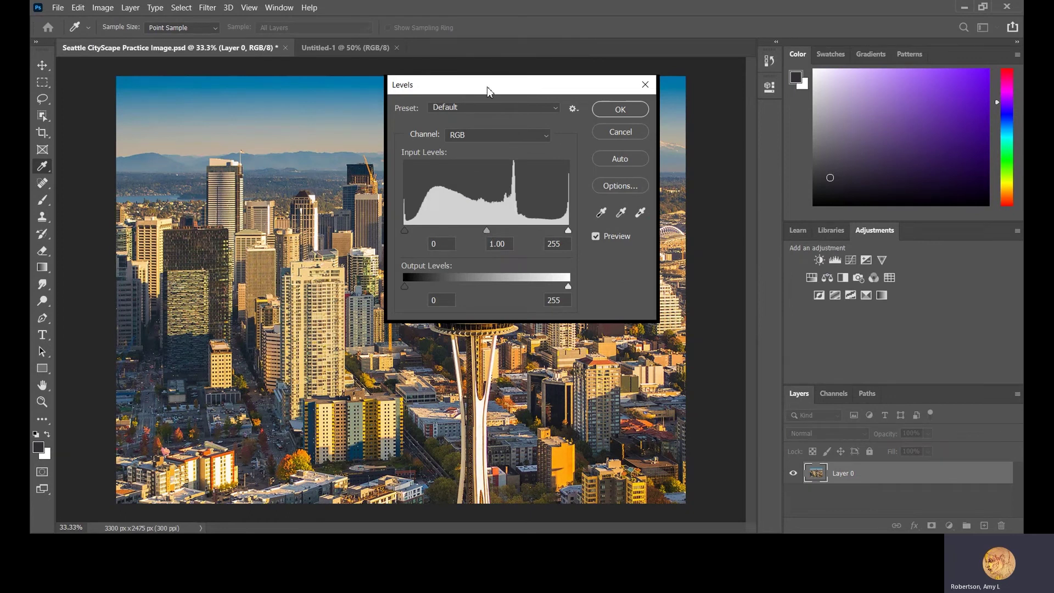
pyautogui.moveTo(486, 87); pyautogui.dragTo(741, 74)
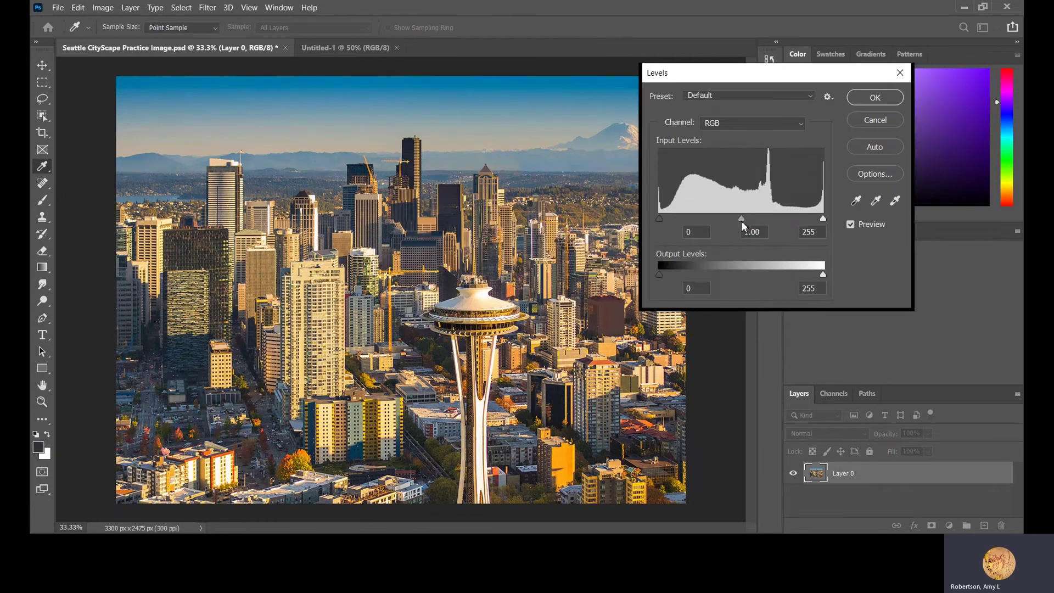
pyautogui.moveTo(742, 221)
pyautogui.mouseDown()
pyautogui.moveTo(792, 223)
pyautogui.moveTo(667, 218)
pyautogui.moveTo(749, 222)
pyautogui.moveTo(737, 219)
pyautogui.mouseUp()
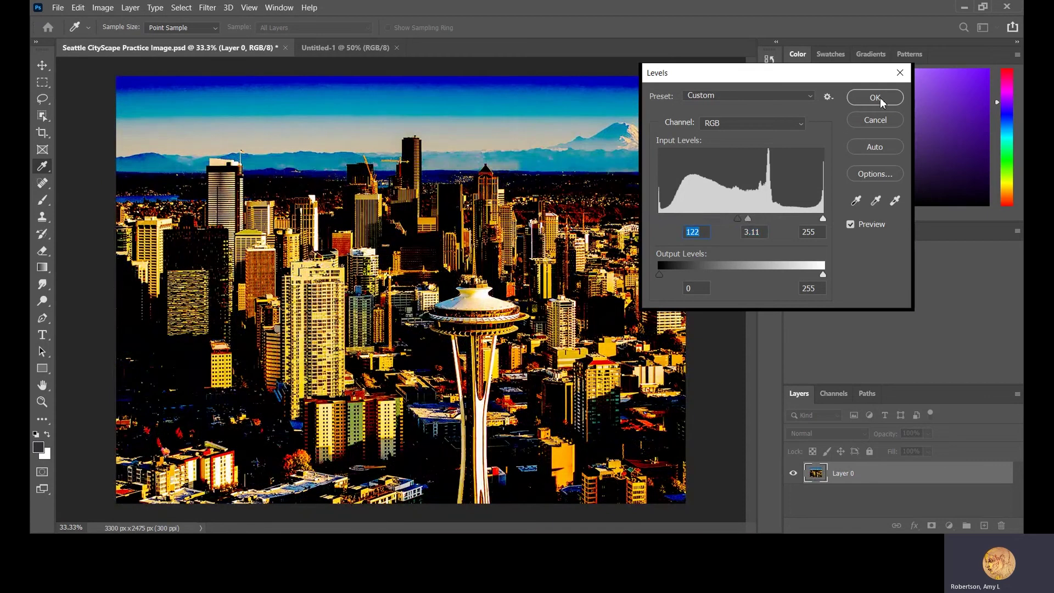
pyautogui.click(868, 120)
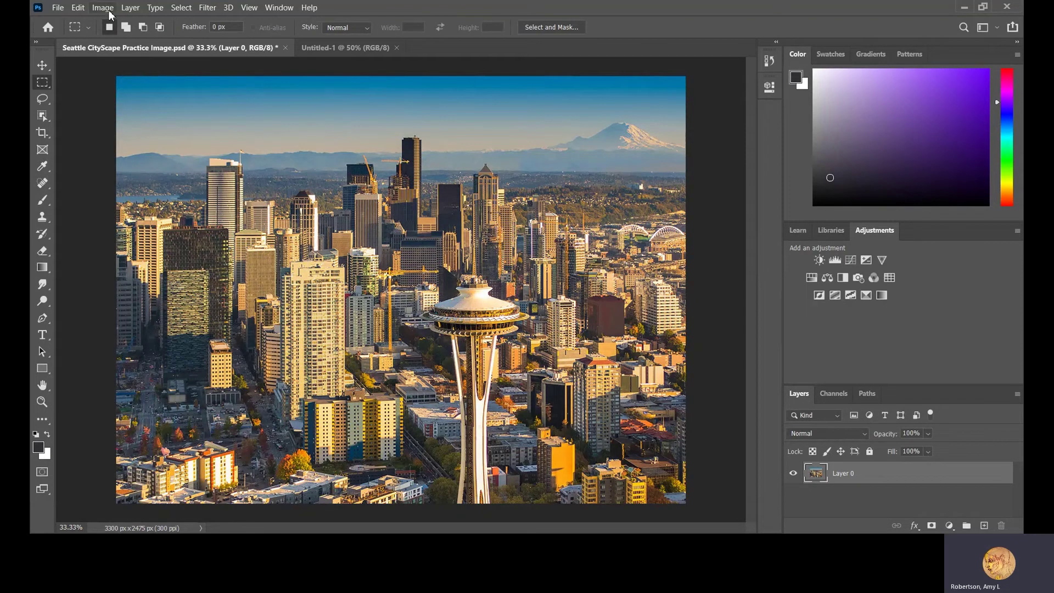
# Open a Curves adjustment for the cityscape layer and collapse the side panels to make room around the photo
pyautogui.click(109, 10)
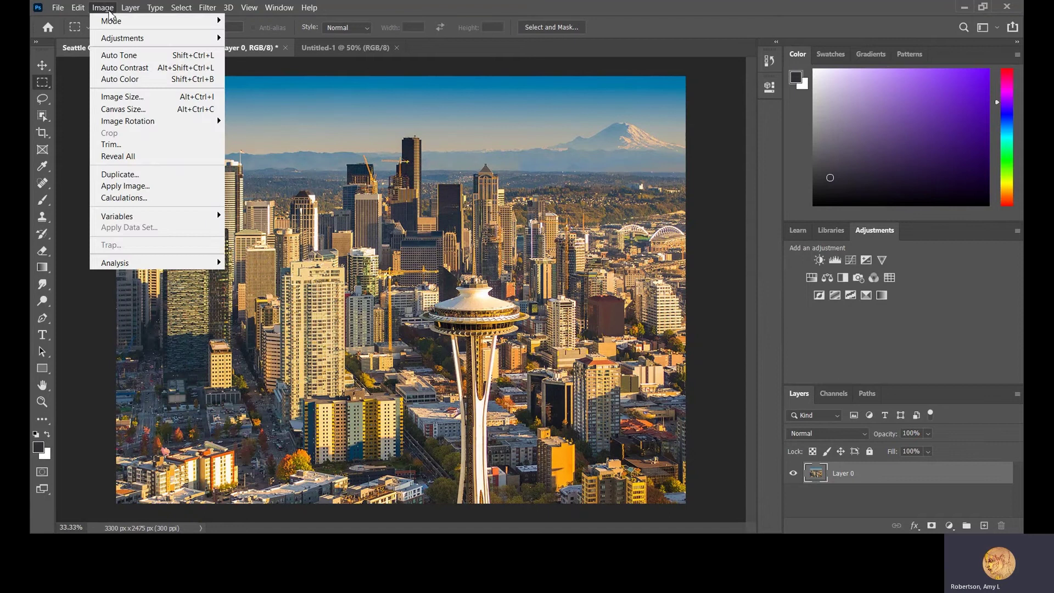
pyautogui.moveTo(115, 41)
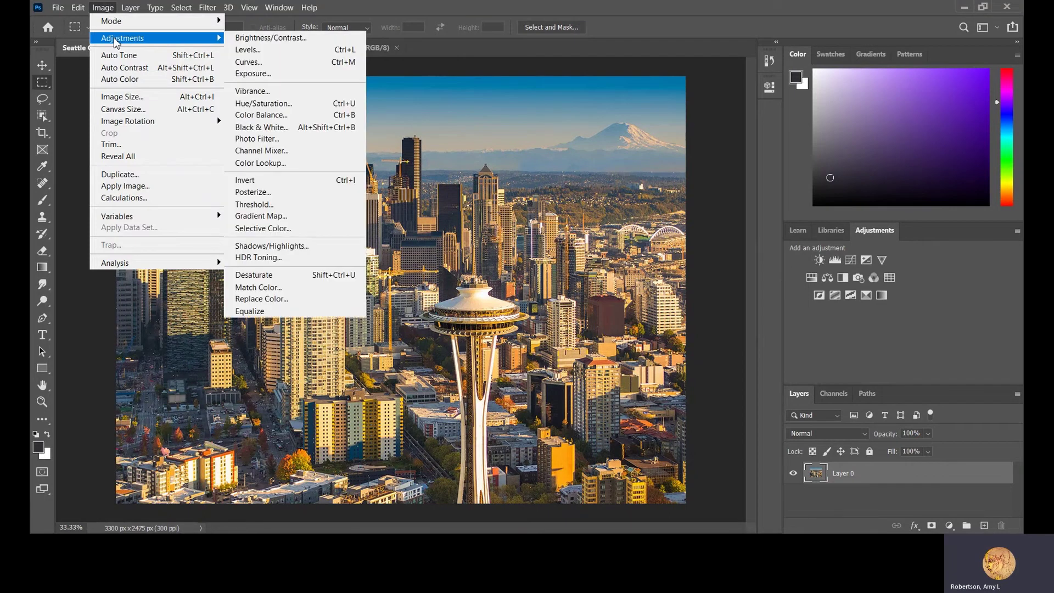
pyautogui.click(270, 62)
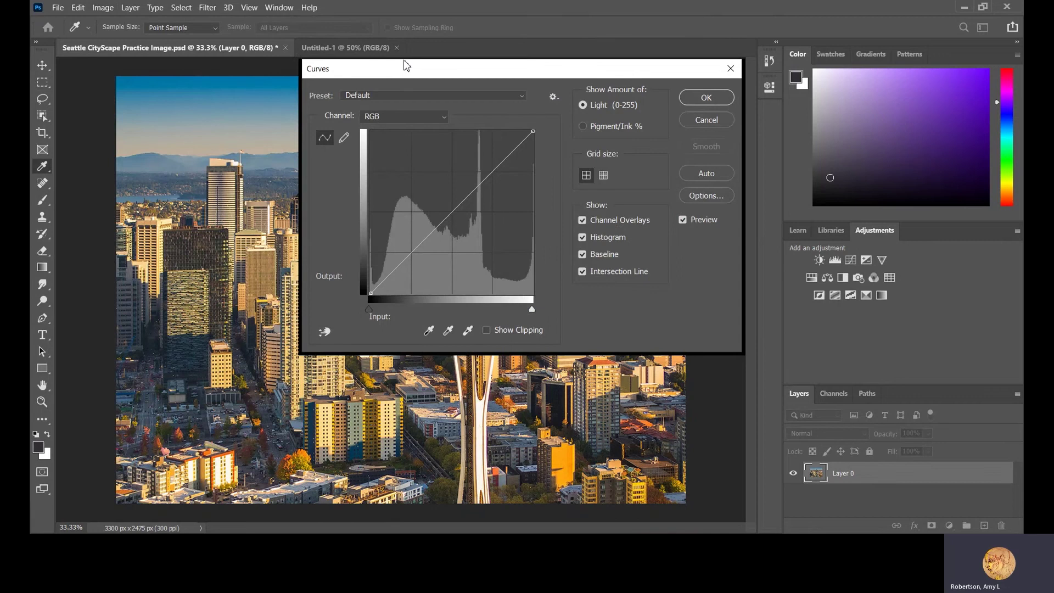
pyautogui.moveTo(406, 66); pyautogui.dragTo(679, 79)
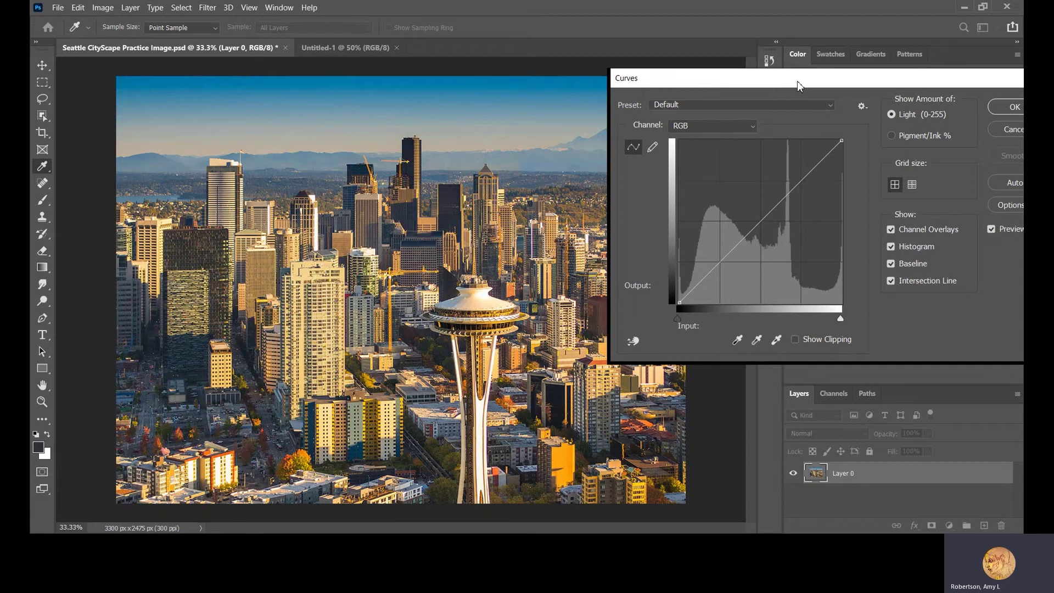
pyautogui.moveTo(796, 81); pyautogui.dragTo(754, 106)
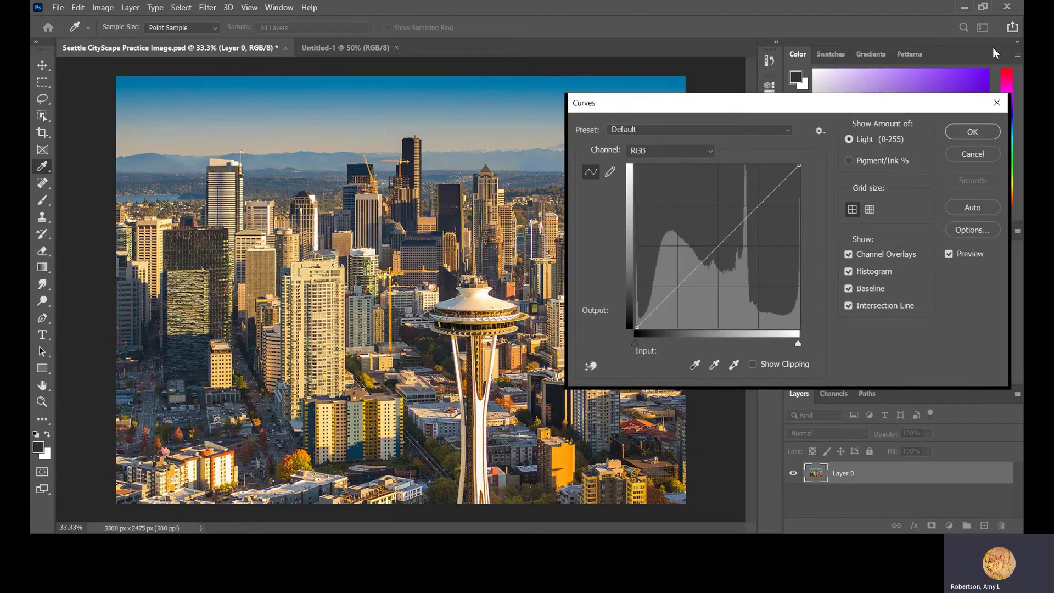
pyautogui.click(1016, 43)
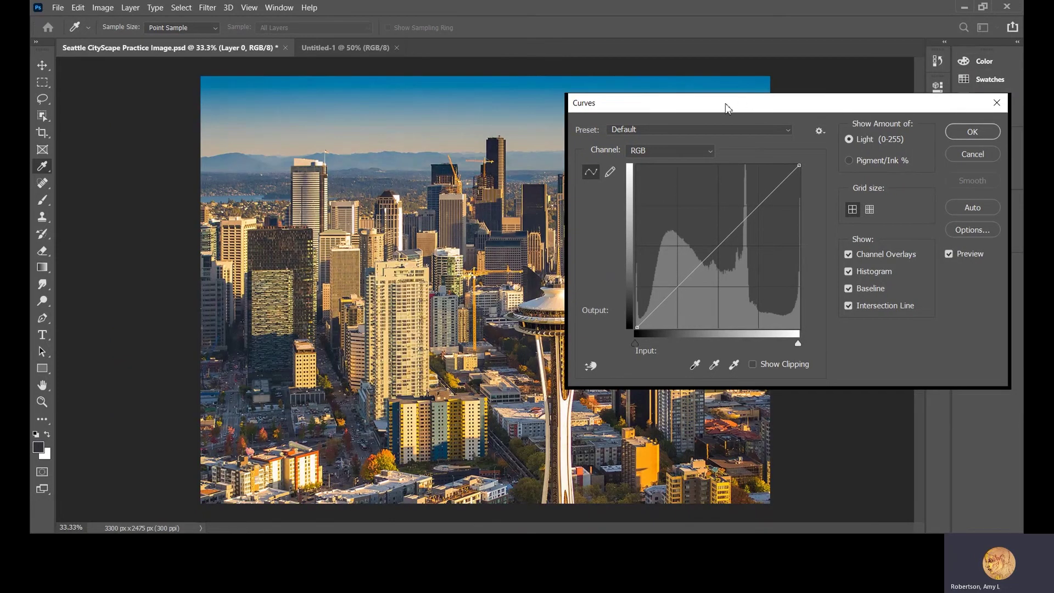
pyautogui.moveTo(650, 101); pyautogui.dragTo(882, 119)
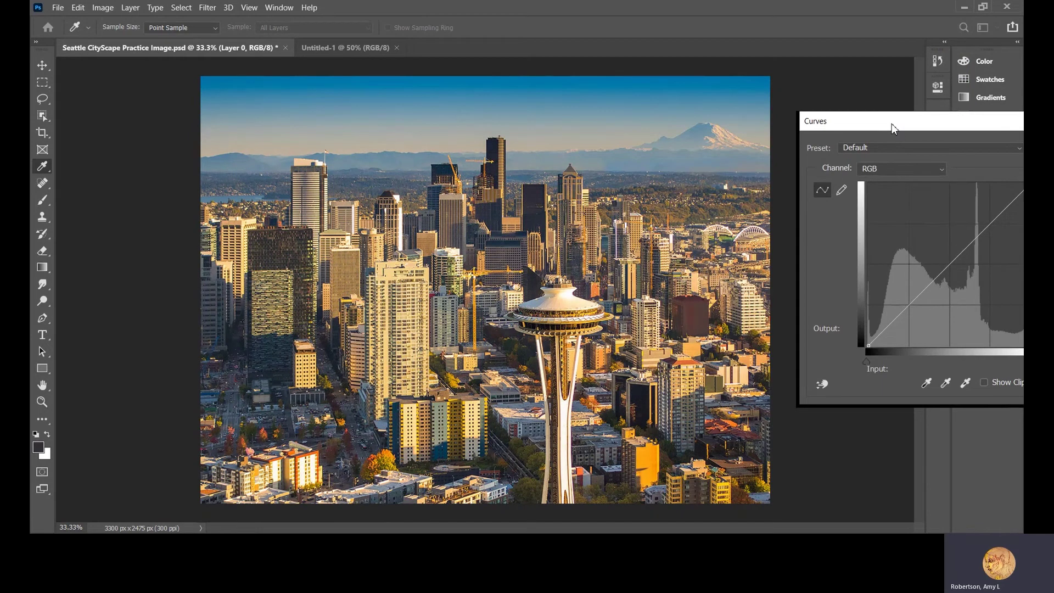
pyautogui.moveTo(891, 124); pyautogui.dragTo(156, 165)
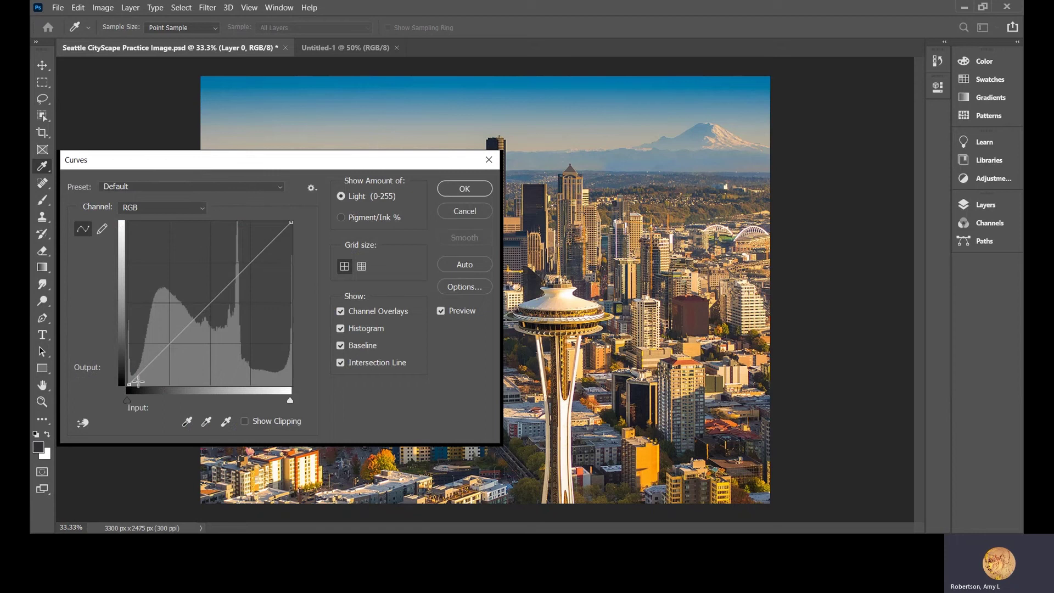
# Try bending the RGB curve into a wave with three points, placing the middle one at input 146, output 133, and cancel it
pyautogui.moveTo(186, 332); pyautogui.dragTo(160, 304)
pyautogui.moveTo(203, 241); pyautogui.dragTo(237, 261)
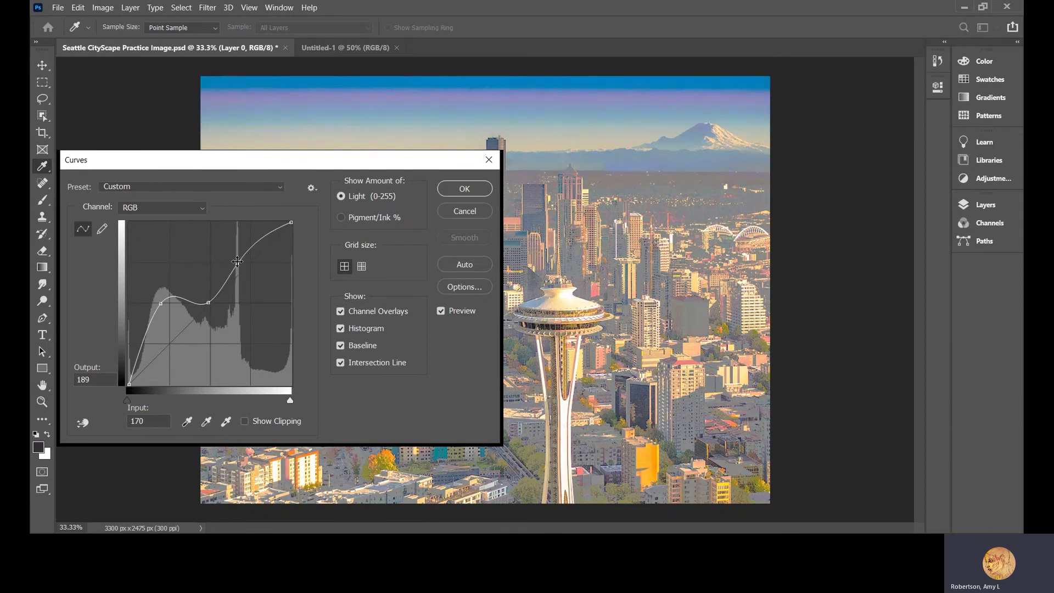
pyautogui.moveTo(209, 302)
pyautogui.mouseDown()
pyautogui.moveTo(226, 323)
pyautogui.moveTo(221, 299)
pyautogui.mouseUp()
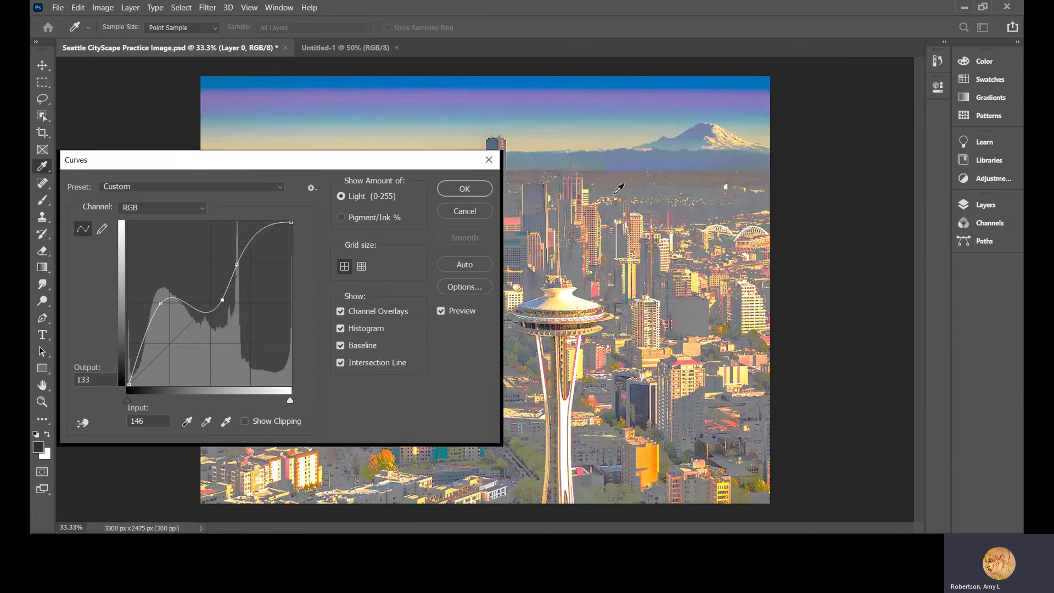
pyautogui.click(463, 213)
pyautogui.press('m')
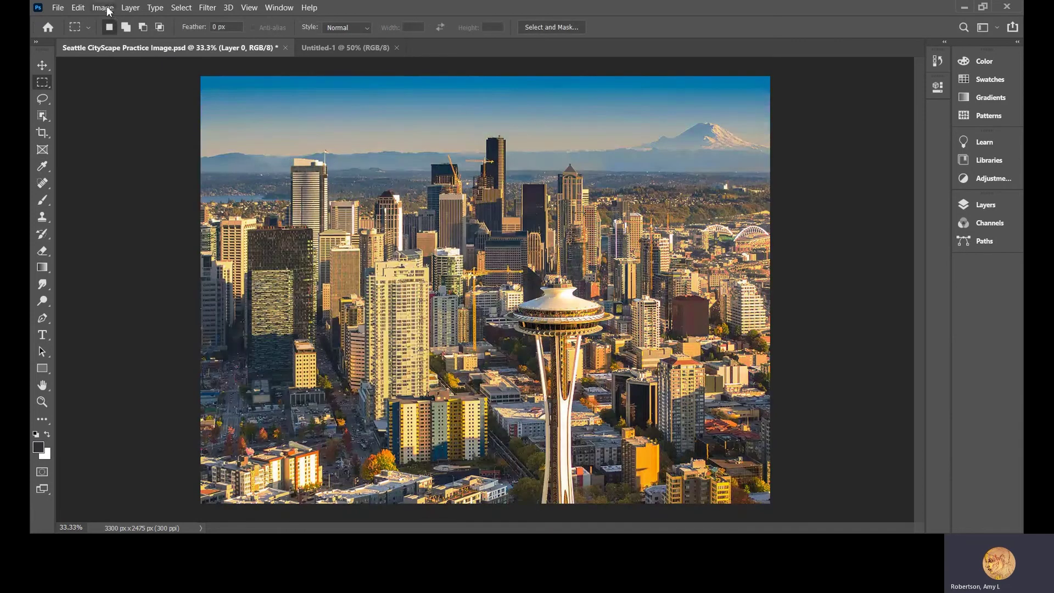
# Try an Exposure adjustment with exposure -2.4, offset -0.1166 and gamma correction 2.20, and cancel it
pyautogui.click(107, 9)
pyautogui.moveTo(118, 40)
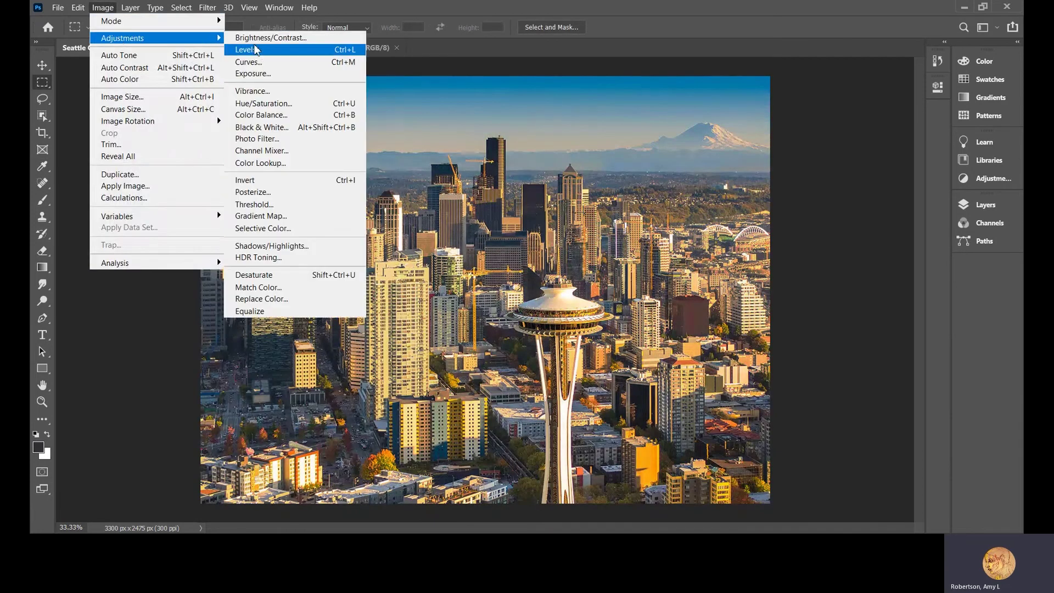
pyautogui.click(252, 74)
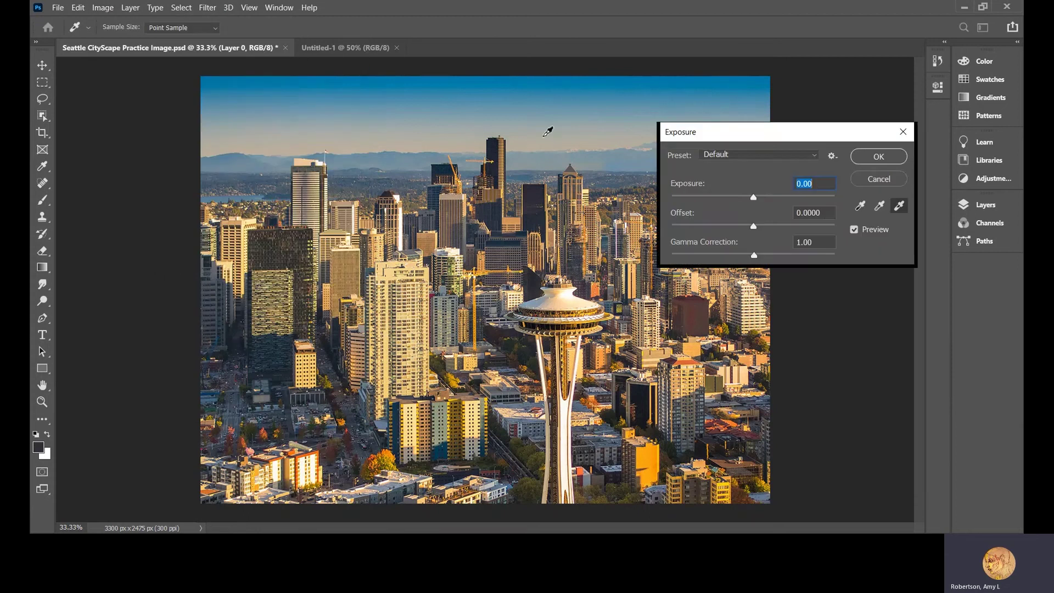
pyautogui.moveTo(753, 198); pyautogui.dragTo(707, 259)
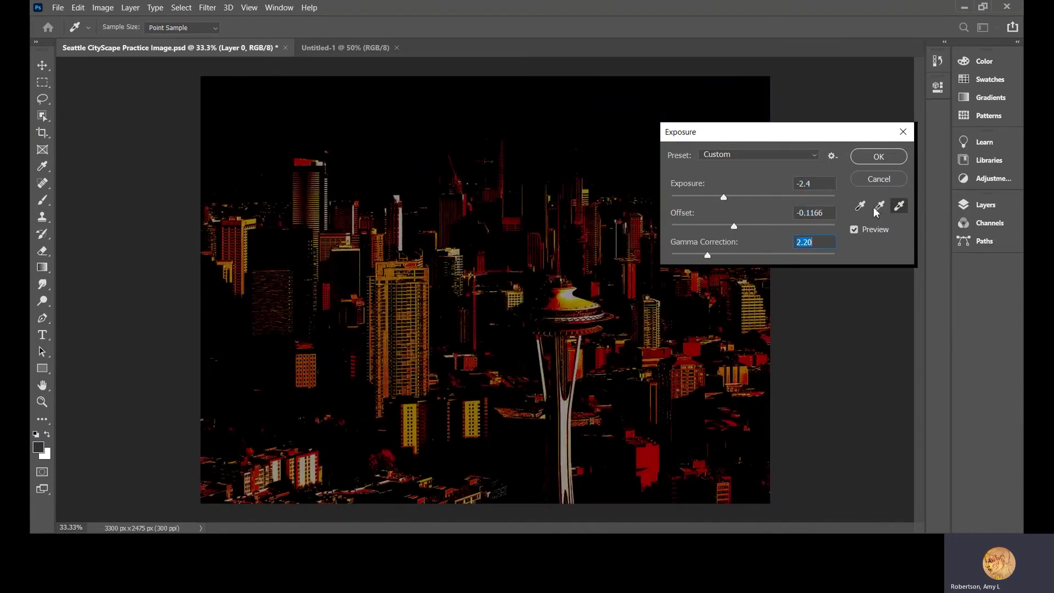
pyautogui.click(868, 179)
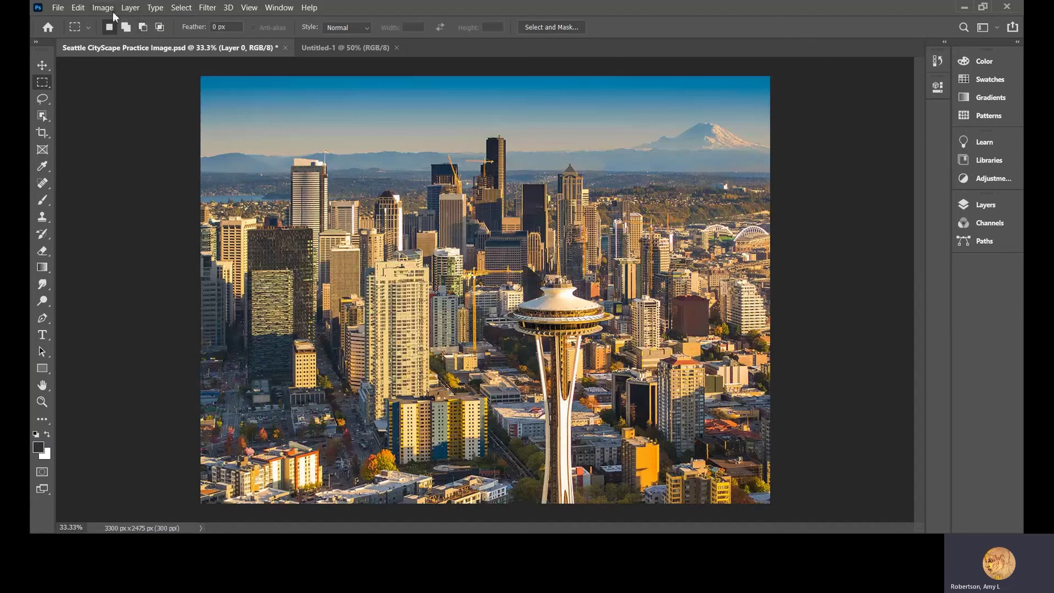
# Try a Vibrance adjustment on the cityscape with raised vibrance and saturation at -97, apply it and undo it
pyautogui.click(106, 9)
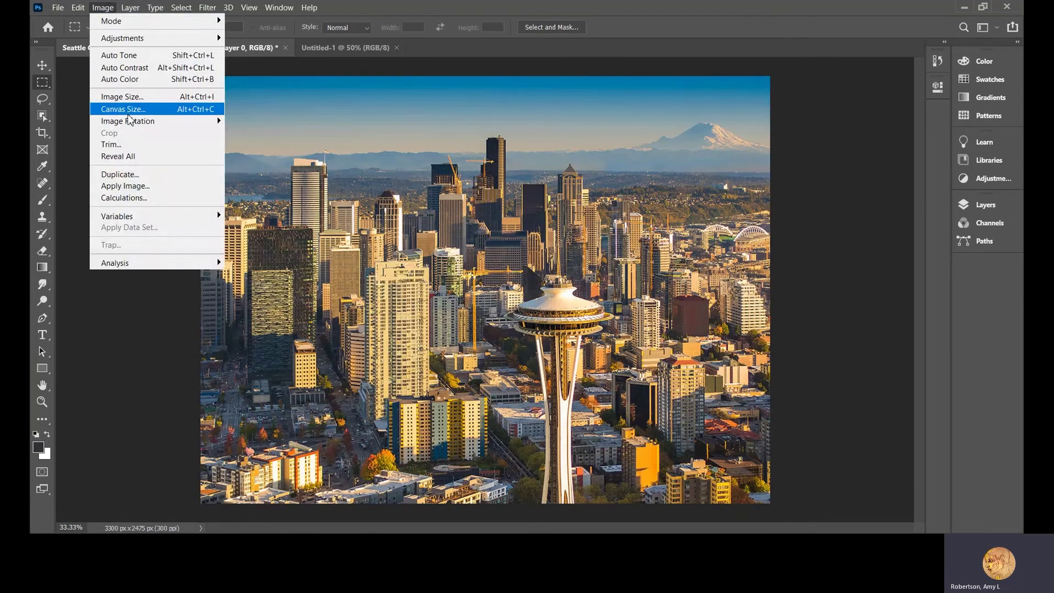
pyautogui.moveTo(131, 38)
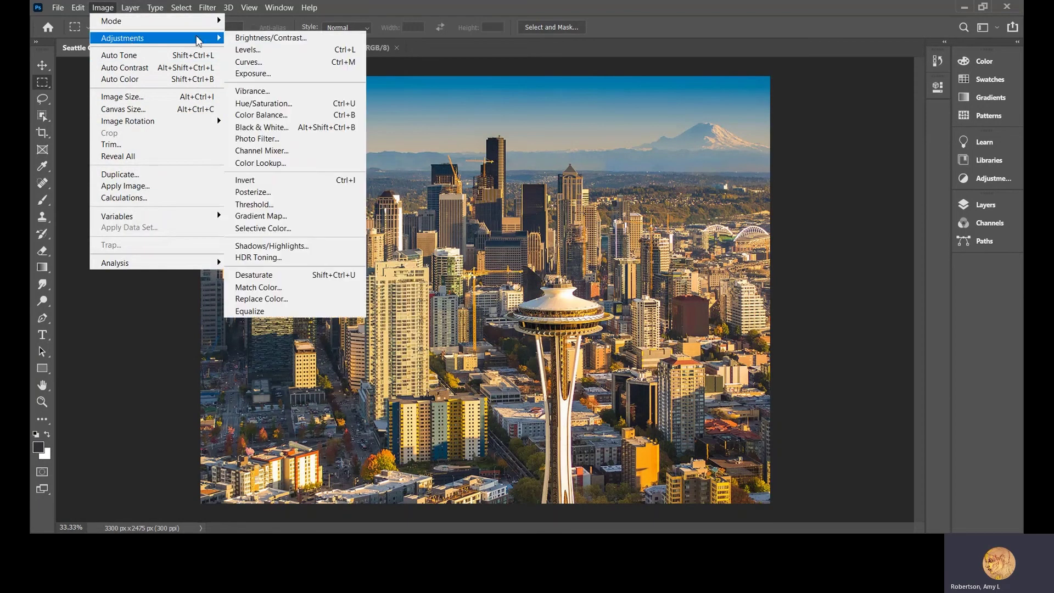
pyautogui.click(263, 91)
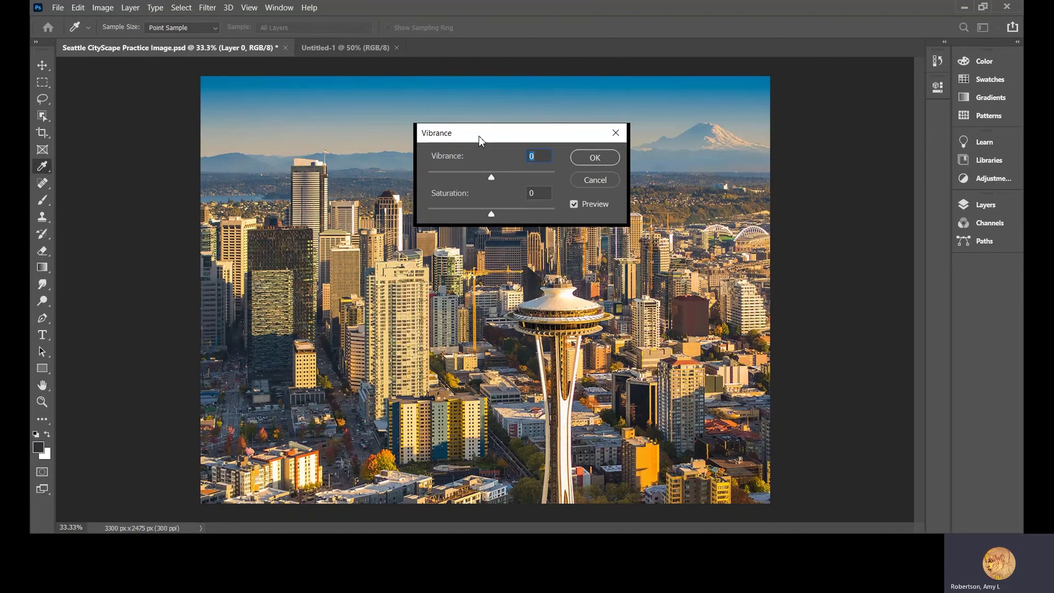
pyautogui.moveTo(478, 136); pyautogui.dragTo(402, 97)
pyautogui.moveTo(417, 139); pyautogui.dragTo(354, 175)
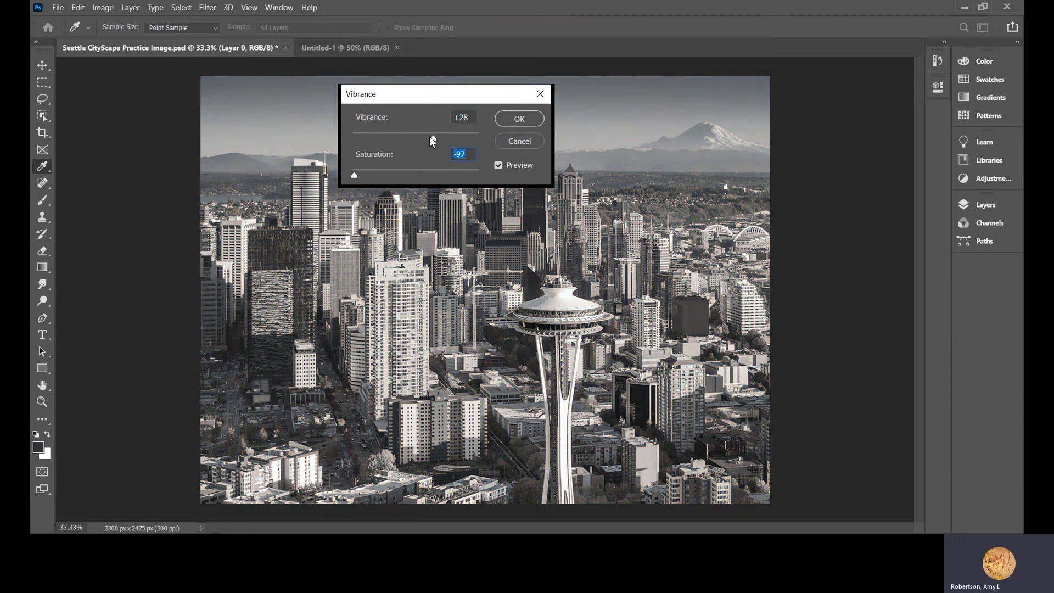
pyautogui.moveTo(431, 138)
pyautogui.mouseDown()
pyautogui.moveTo(360, 137)
pyautogui.moveTo(472, 144)
pyautogui.moveTo(436, 140)
pyautogui.mouseUp()
pyautogui.press('Return')
pyautogui.press('m')
pyautogui.hotkey('ctrl', 'z')
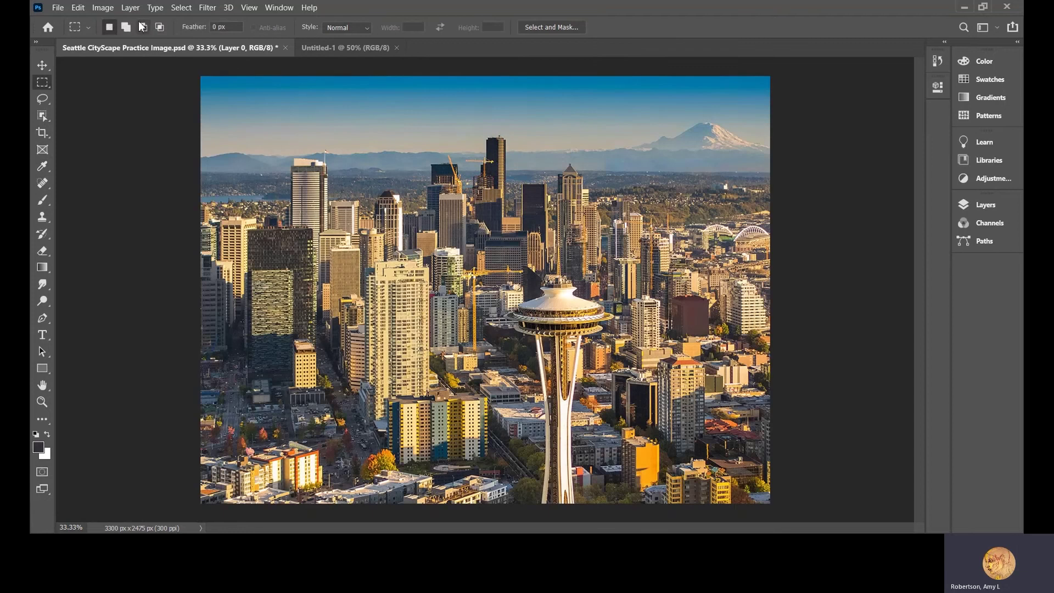
# Apply a Hue/Saturation adjustment to the cityscape with hue +28, saturation +35 and lightness -21
pyautogui.click(102, 8)
pyautogui.moveTo(114, 44)
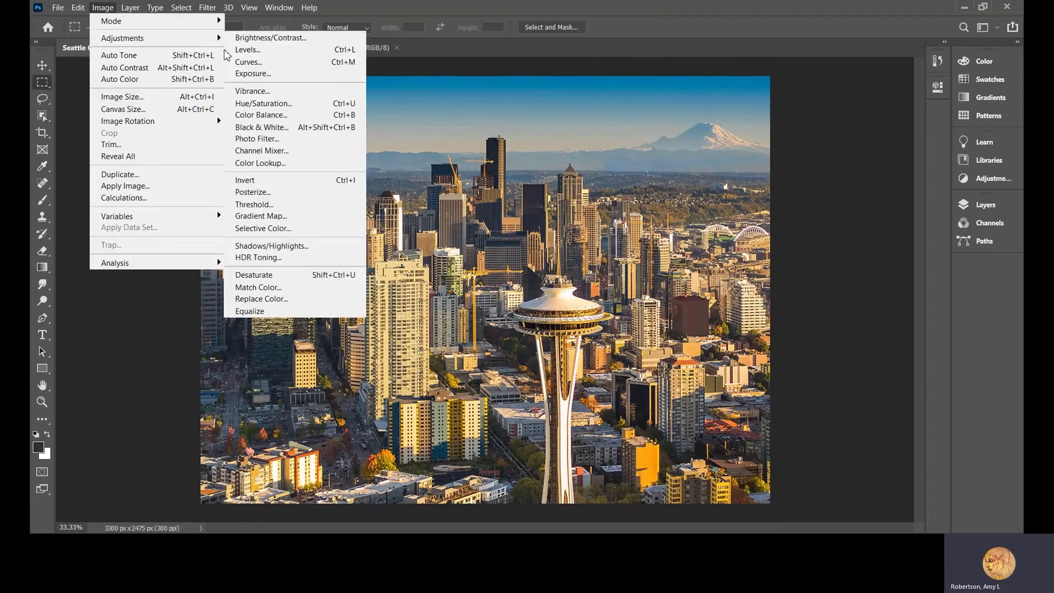
pyautogui.click(272, 104)
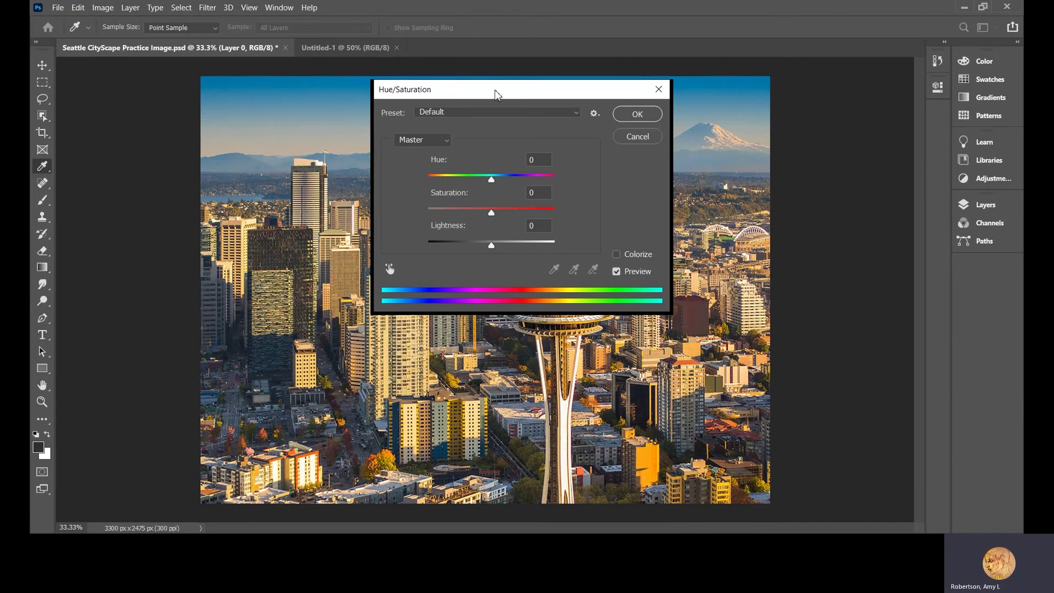
pyautogui.moveTo(495, 93); pyautogui.dragTo(733, 207)
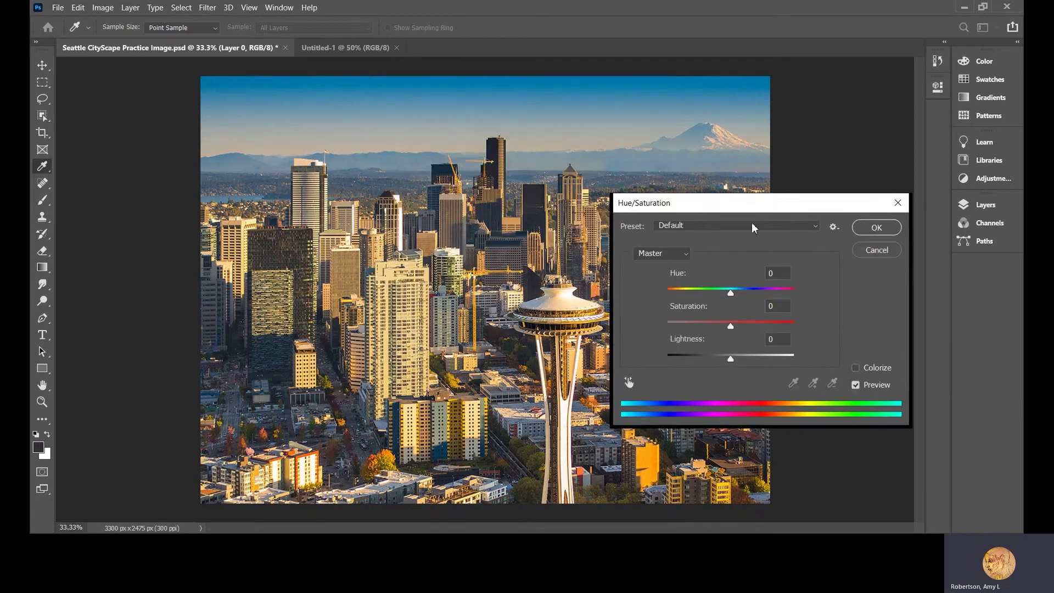
pyautogui.moveTo(732, 294); pyautogui.dragTo(716, 354)
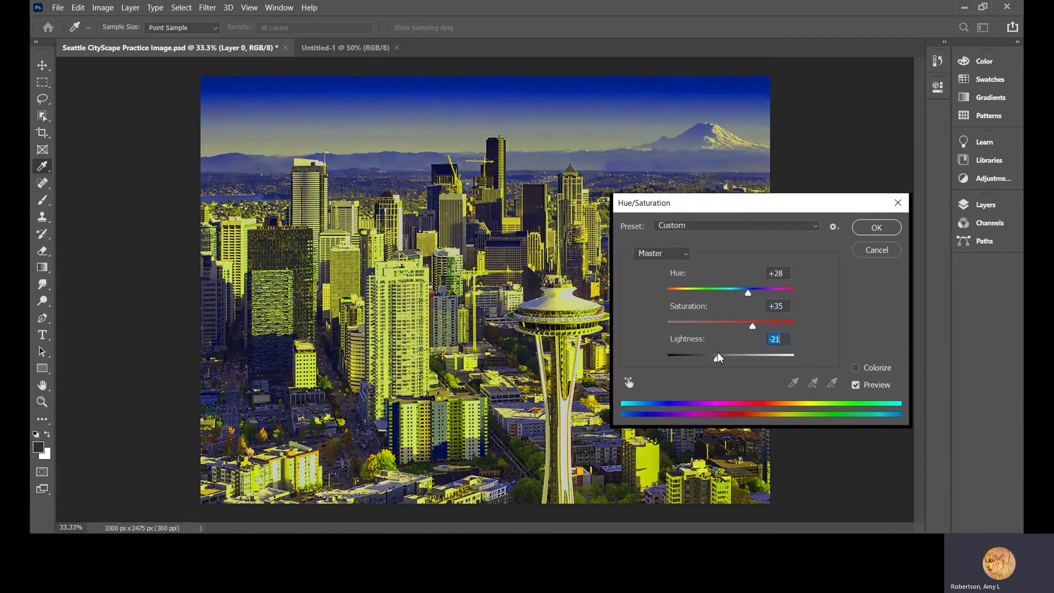
pyautogui.click(875, 231)
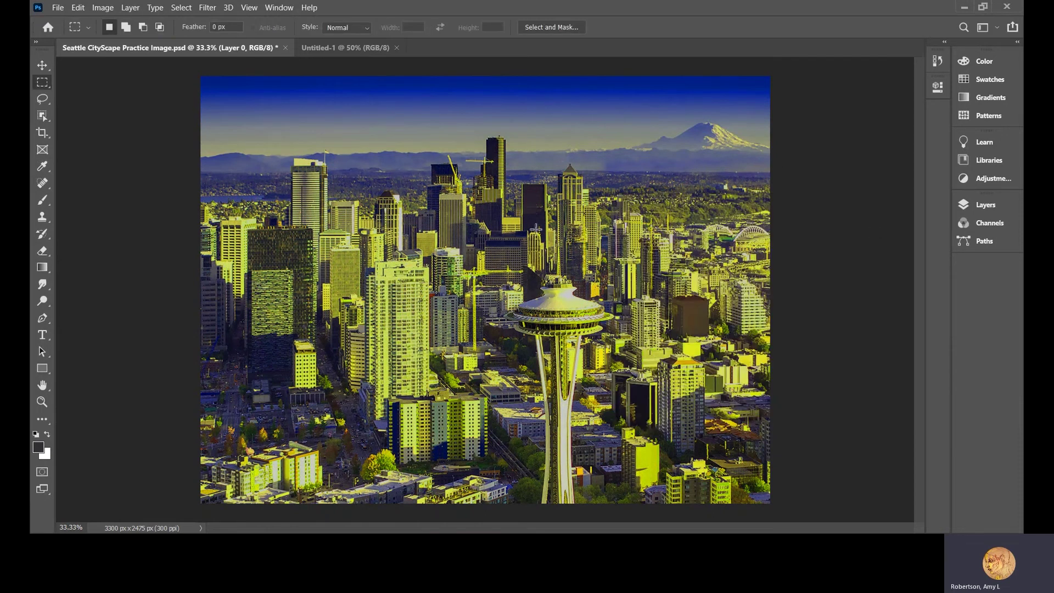
# Save the recolored photo to cloud documents as "Seattle CityScape Practice Image green" and close the blank Untitled-1 document
pyautogui.click(58, 8)
pyautogui.click(75, 159)
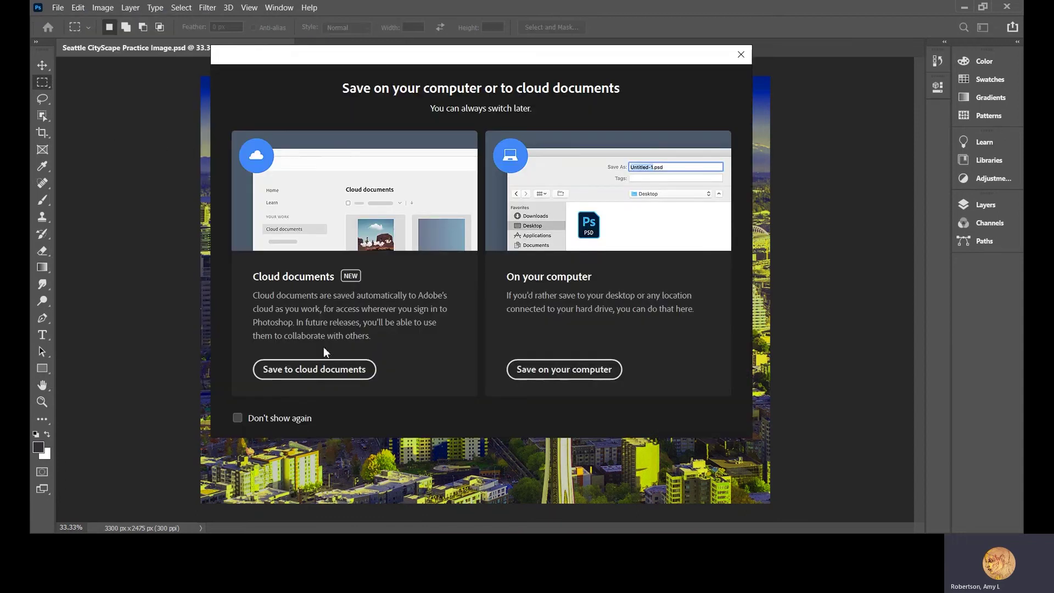
pyautogui.click(328, 370)
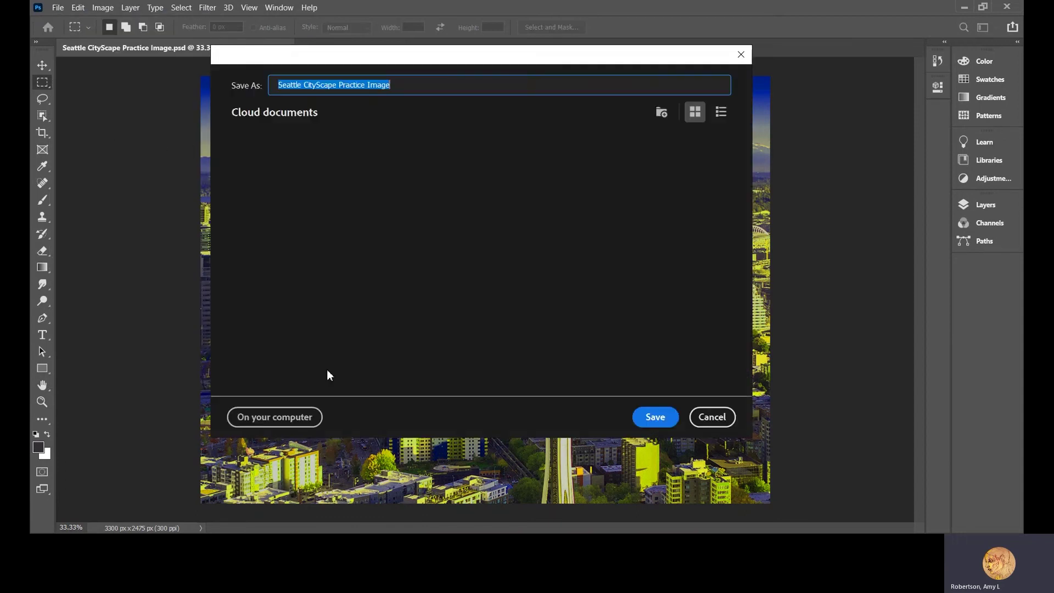
pyautogui.click(409, 87)
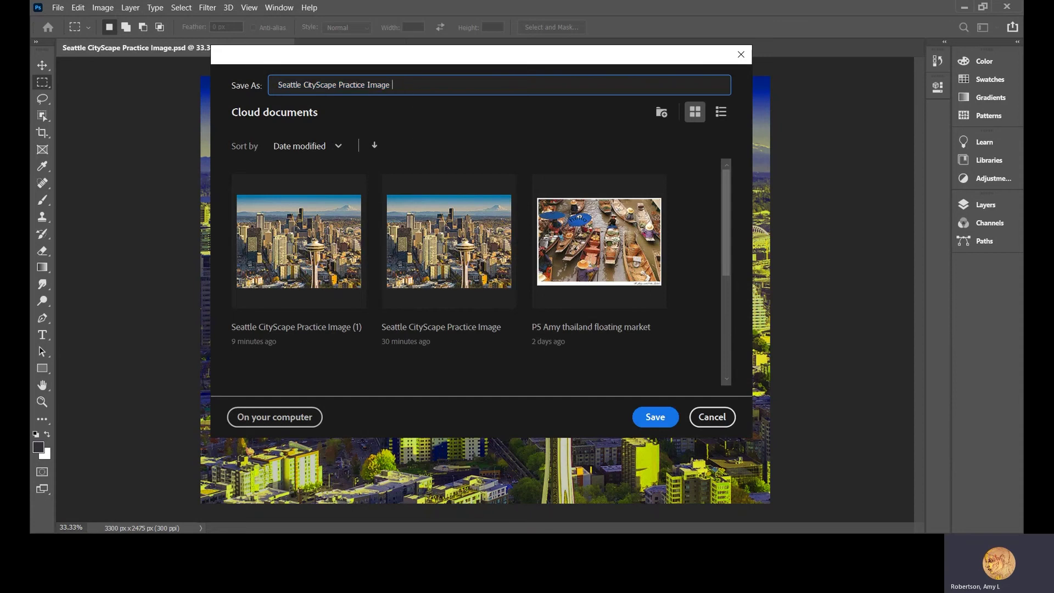
pyautogui.write('green')
pyautogui.click(654, 419)
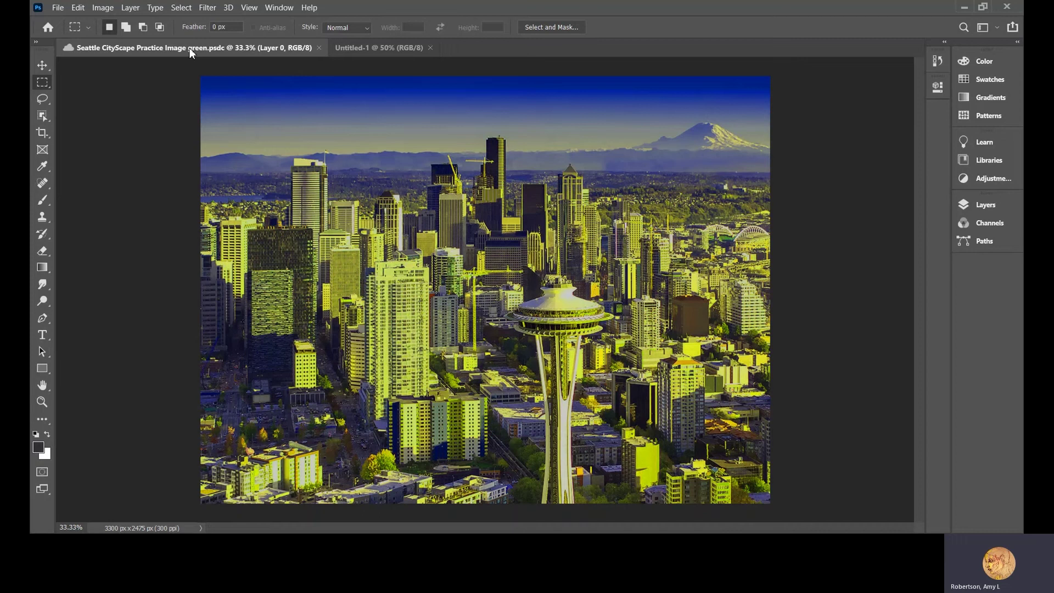
pyautogui.click(381, 48)
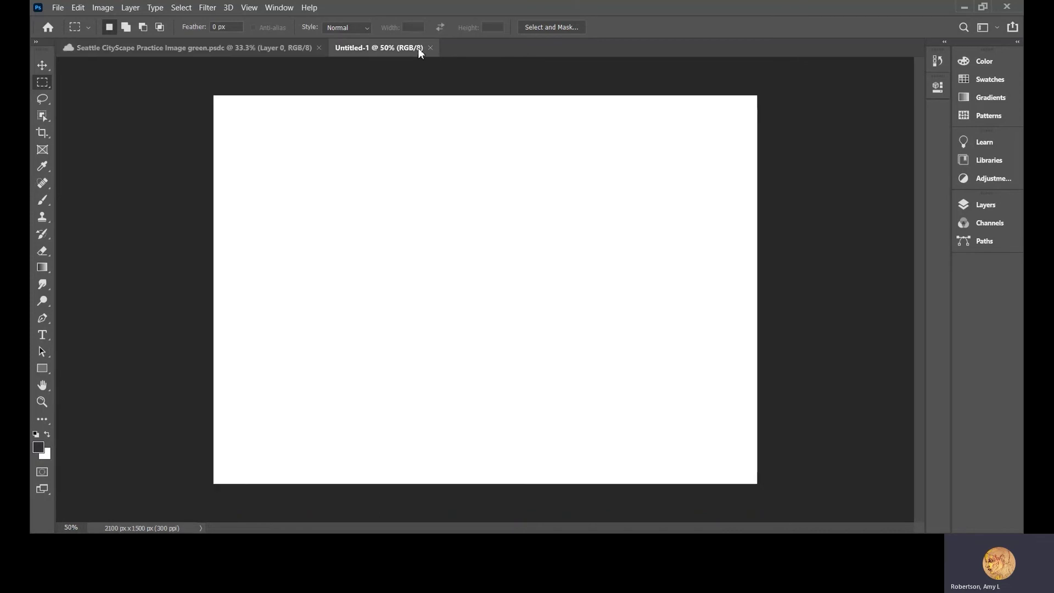
pyautogui.click(430, 47)
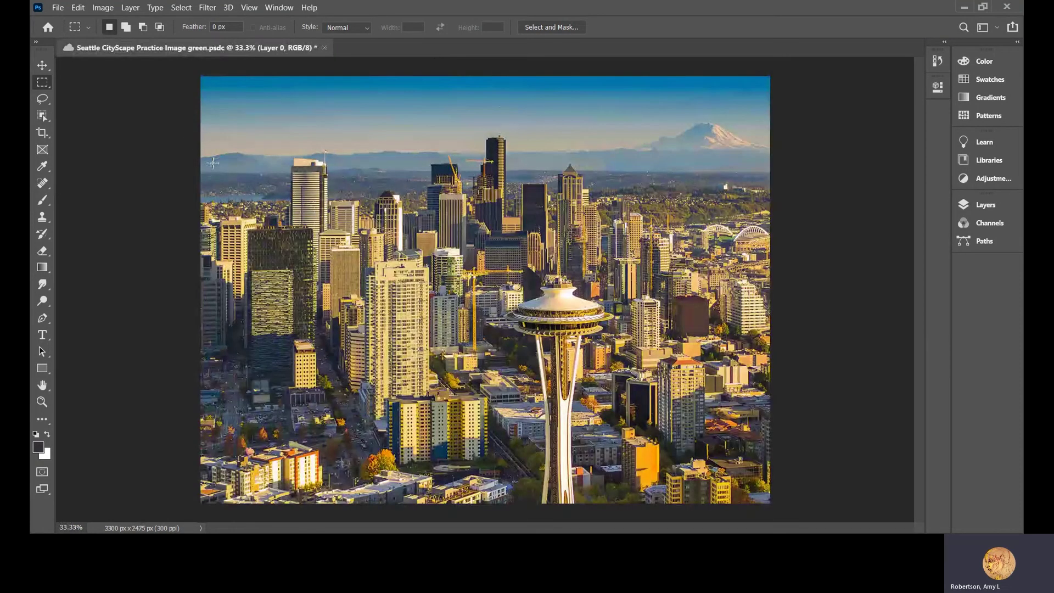
# Save the photo with its original colors as a separate cloud document, removing "green" from the file name
pyautogui.click(58, 8)
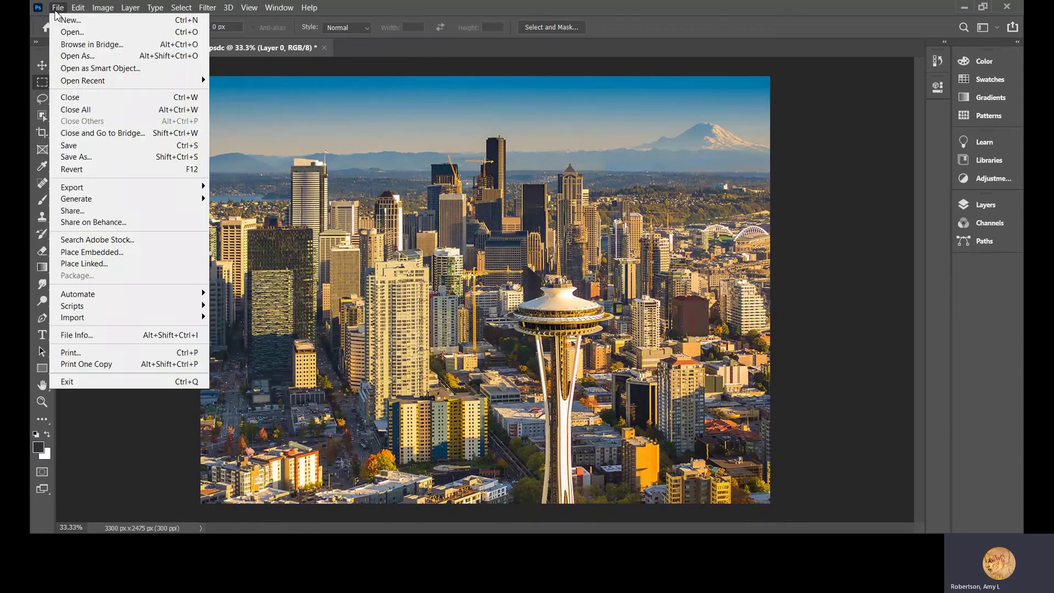
pyautogui.click(89, 164)
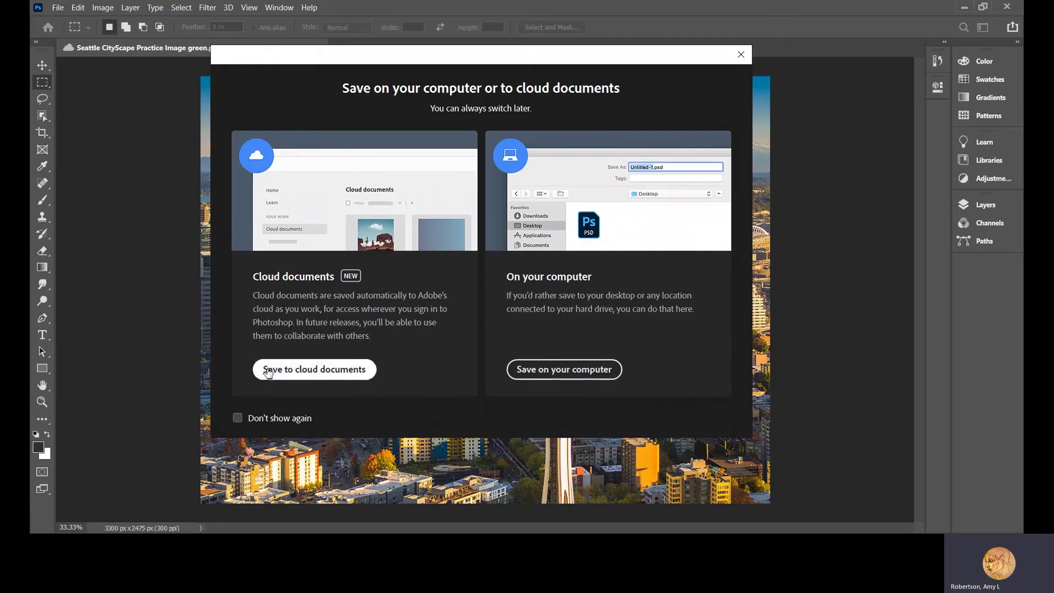
pyautogui.click(270, 368)
pyautogui.click(430, 91)
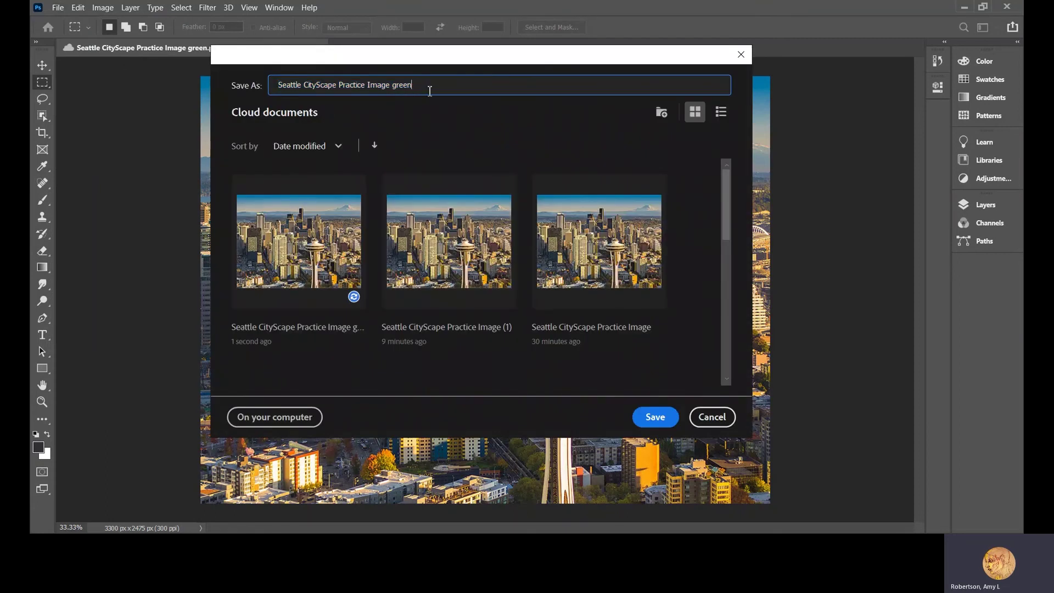
pyautogui.press('BackSpace')
pyautogui.press('BackSpace')
pyautogui.press('BackSpace')
pyautogui.click(659, 419)
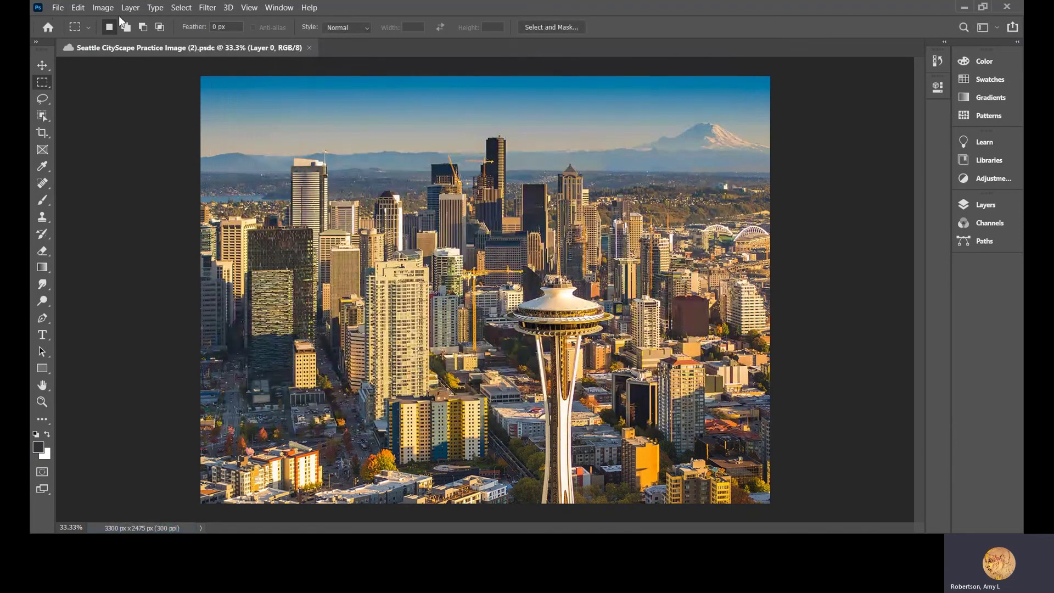
# Try a Black & White adjustment with reds 0, yellows 168, greens -66, cyans 153 and blues -96, and cancel it
pyautogui.click(108, 11)
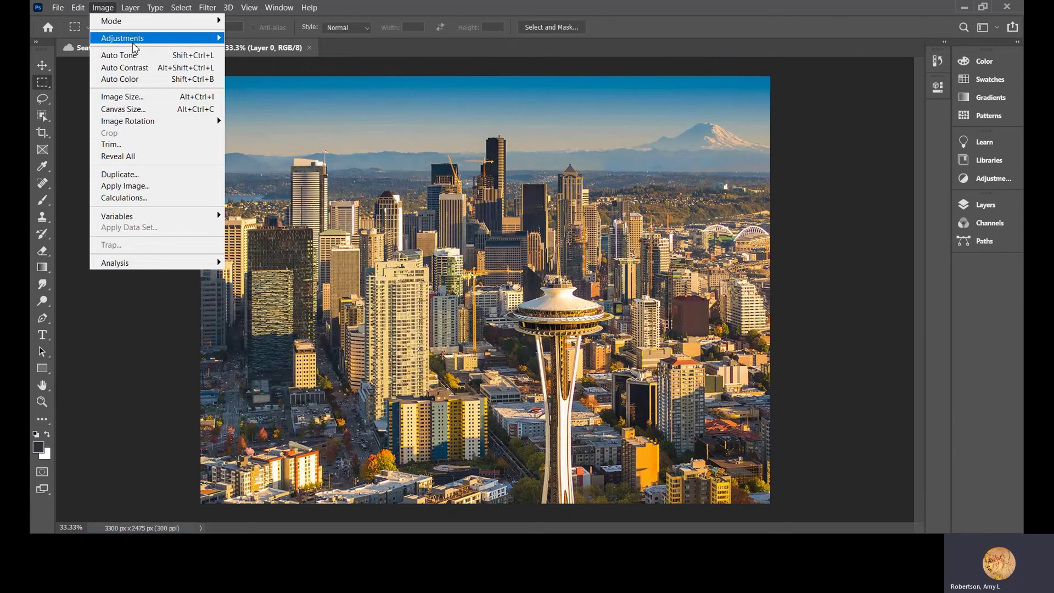
pyautogui.moveTo(134, 39)
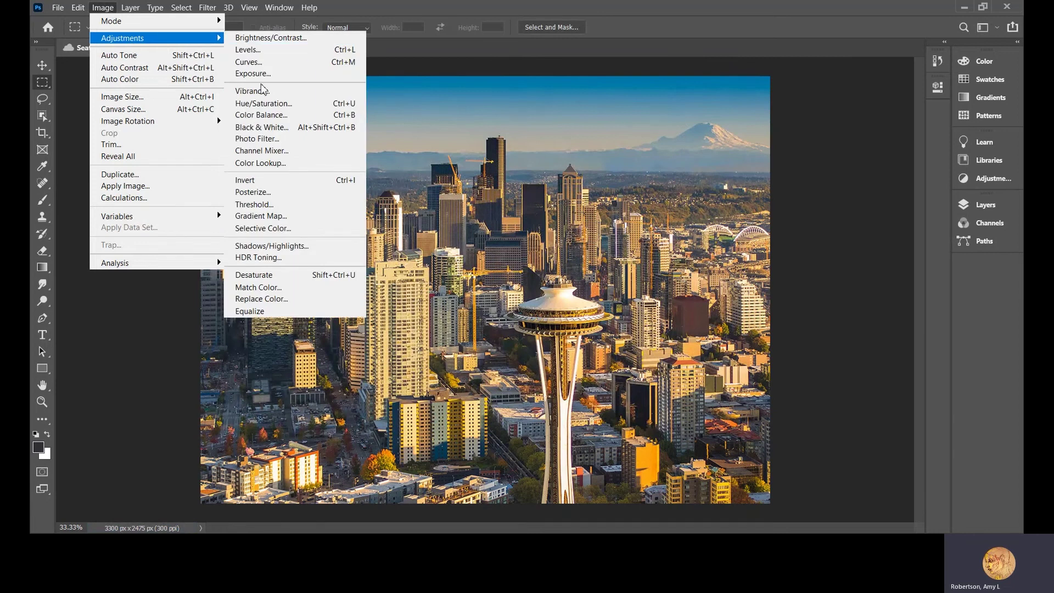
pyautogui.click(281, 131)
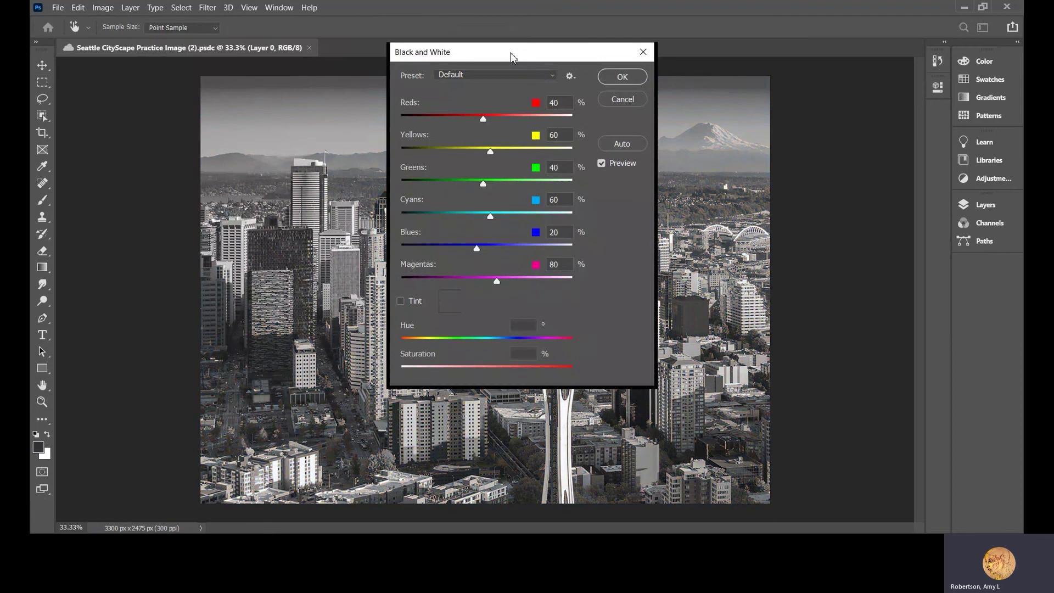
pyautogui.moveTo(510, 56); pyautogui.dragTo(773, 164)
pyautogui.moveTo(747, 226); pyautogui.dragTo(792, 262)
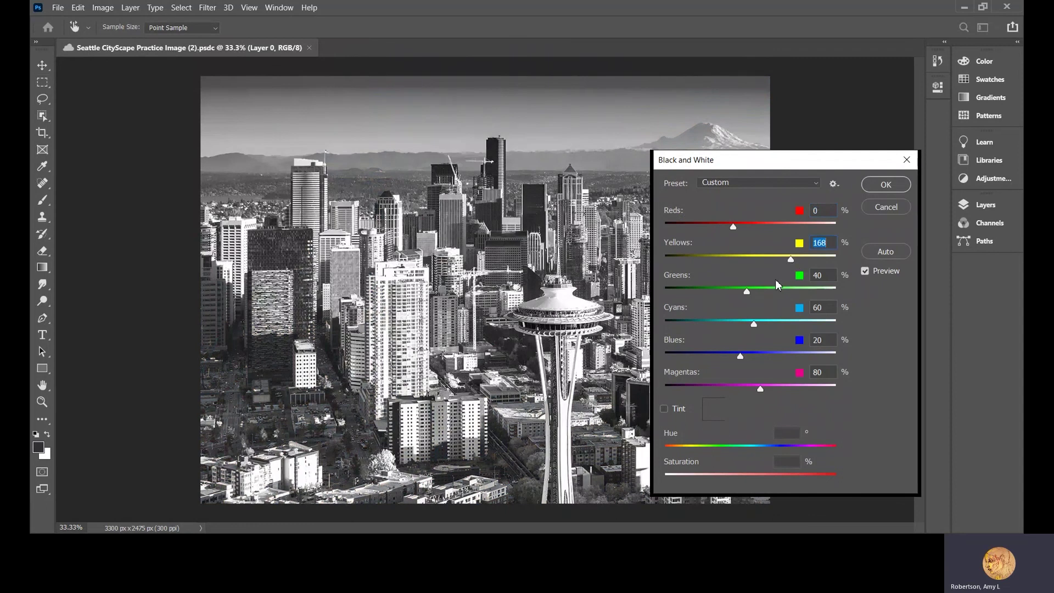
pyautogui.moveTo(747, 292); pyautogui.dragTo(786, 325)
pyautogui.moveTo(739, 355); pyautogui.dragTo(700, 363)
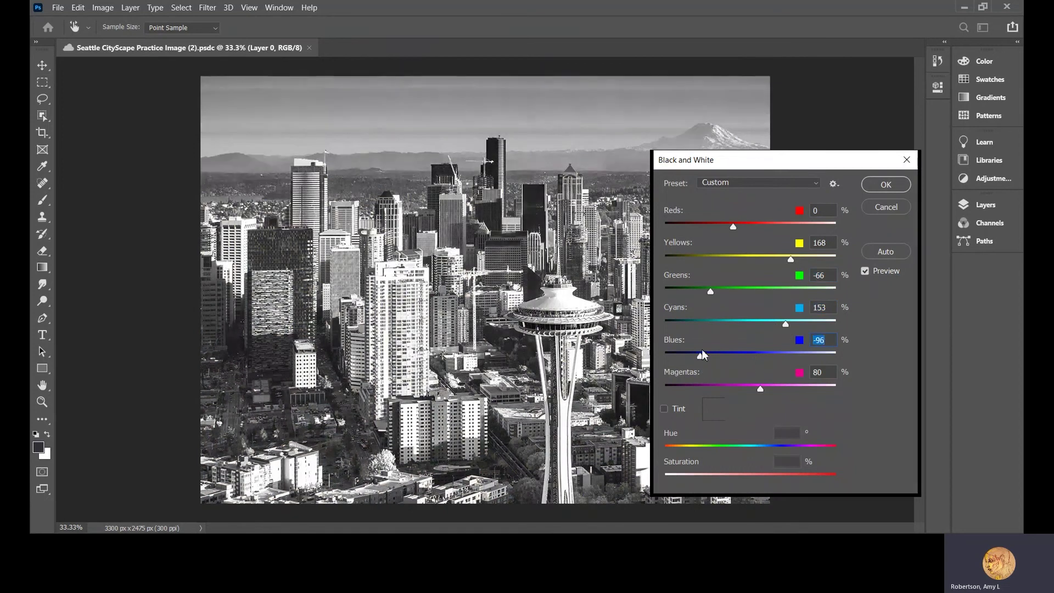
pyautogui.click(884, 207)
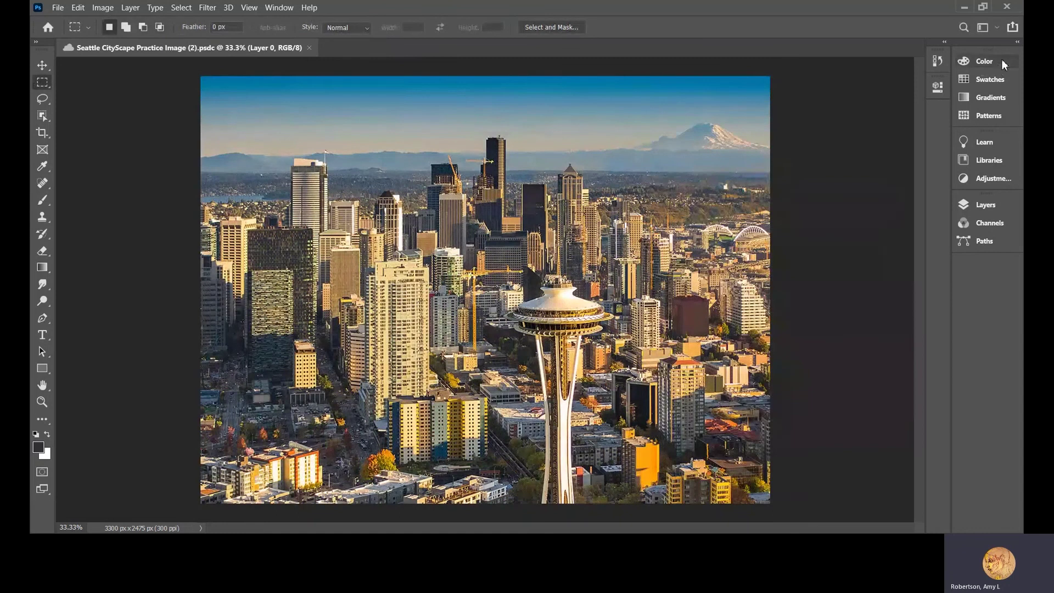
# Expand the side panels and review the photo's Image Size settings, keeping the dimensions and resolution as they are
pyautogui.click(1017, 42)
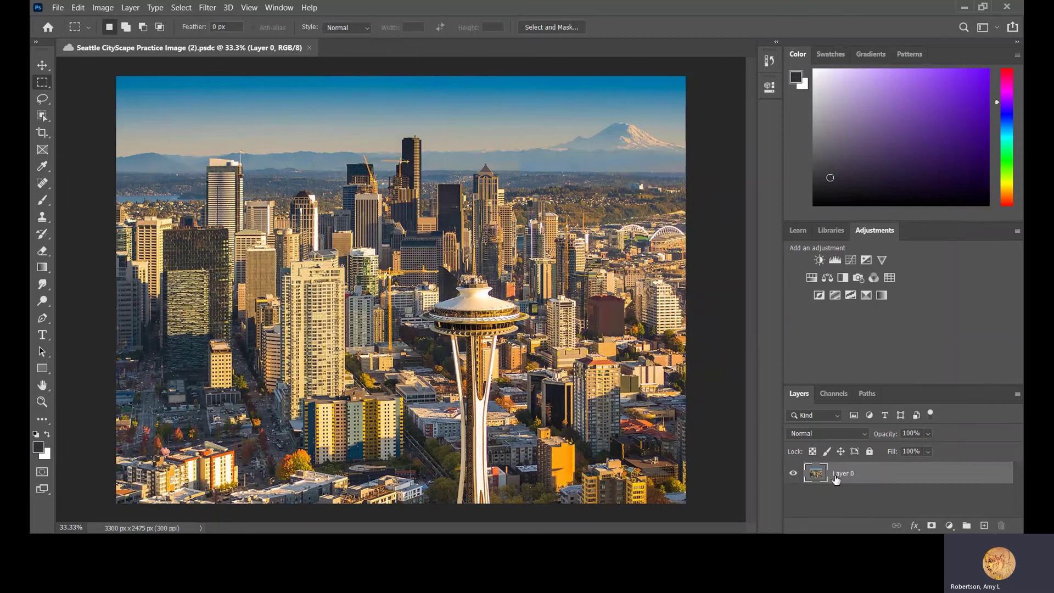
pyautogui.click(103, 8)
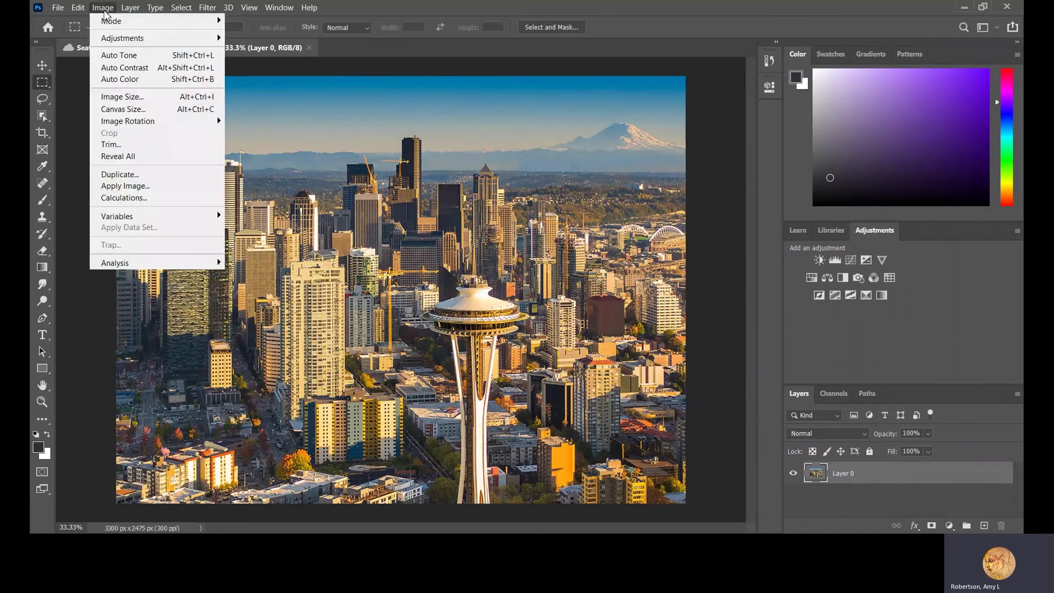
pyautogui.moveTo(119, 40)
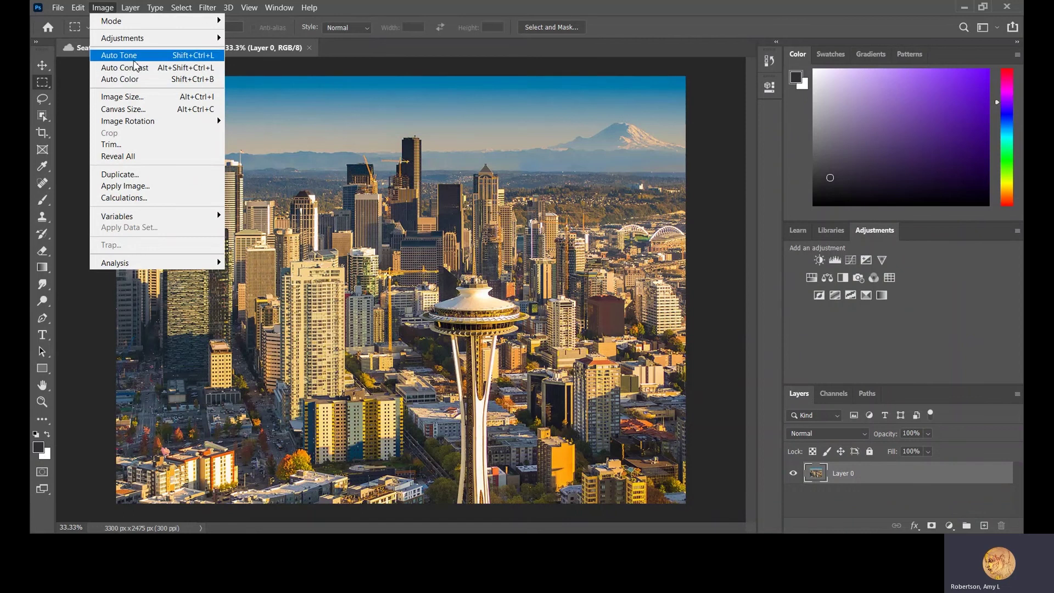
pyautogui.click(138, 98)
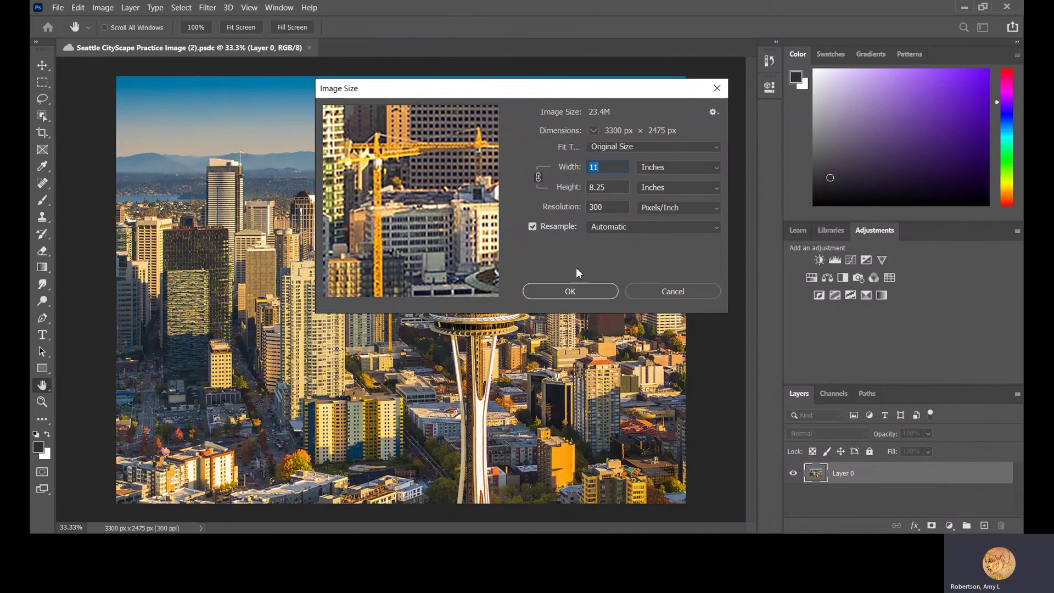
pyautogui.click(581, 291)
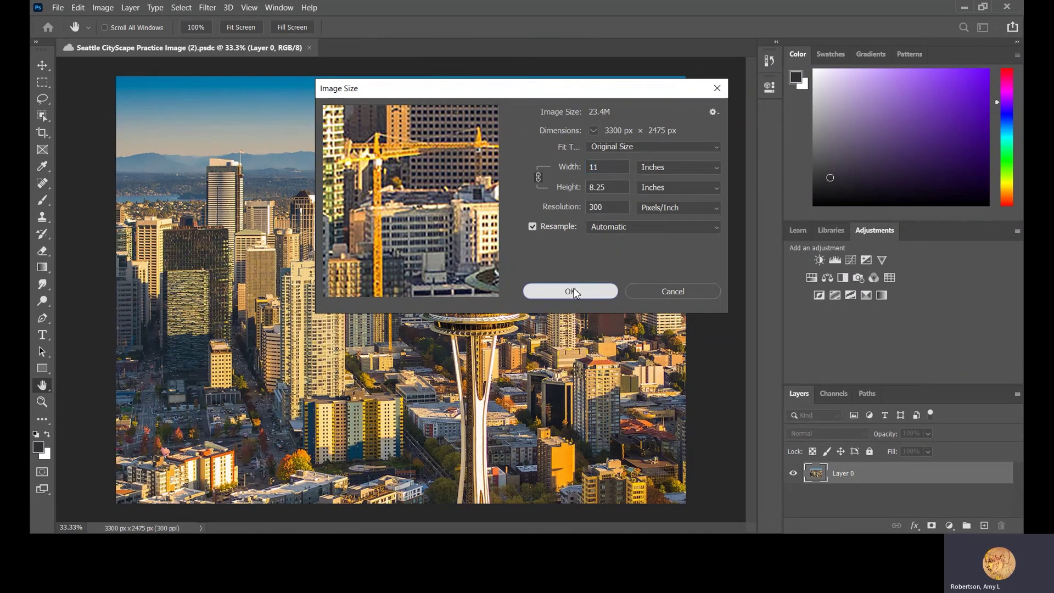
pyautogui.click(571, 291)
pyautogui.press('m')
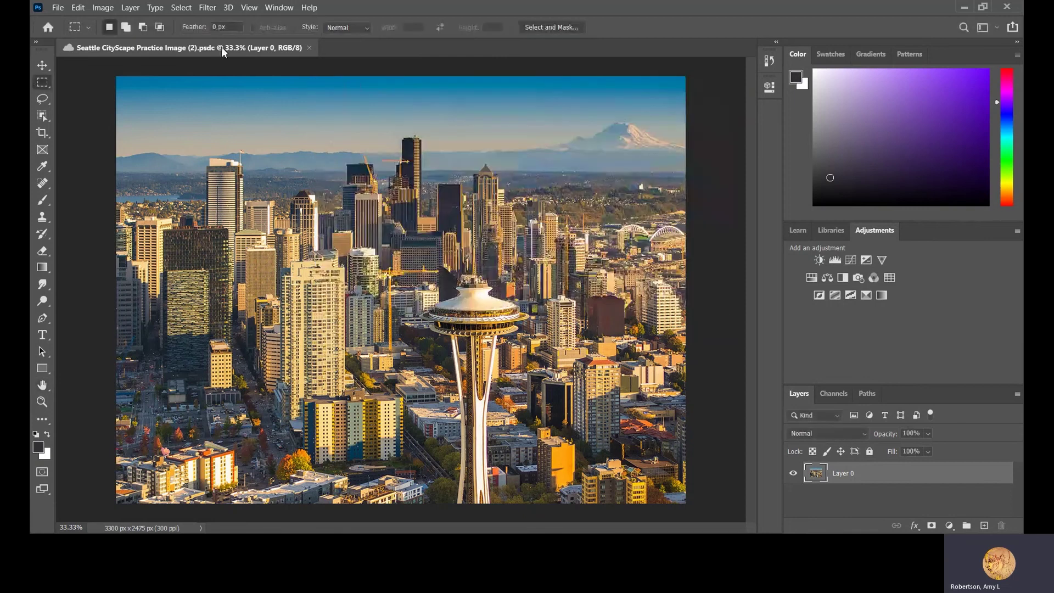
# Look over the photo's Canvas Size settings and leave them without making a change
pyautogui.click(110, 15)
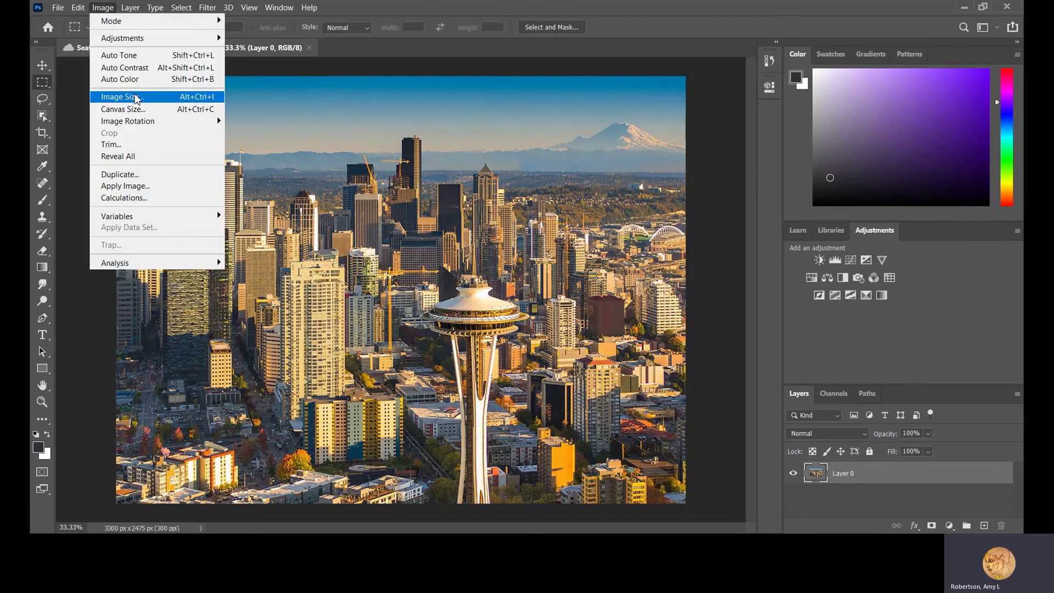
pyautogui.click(140, 110)
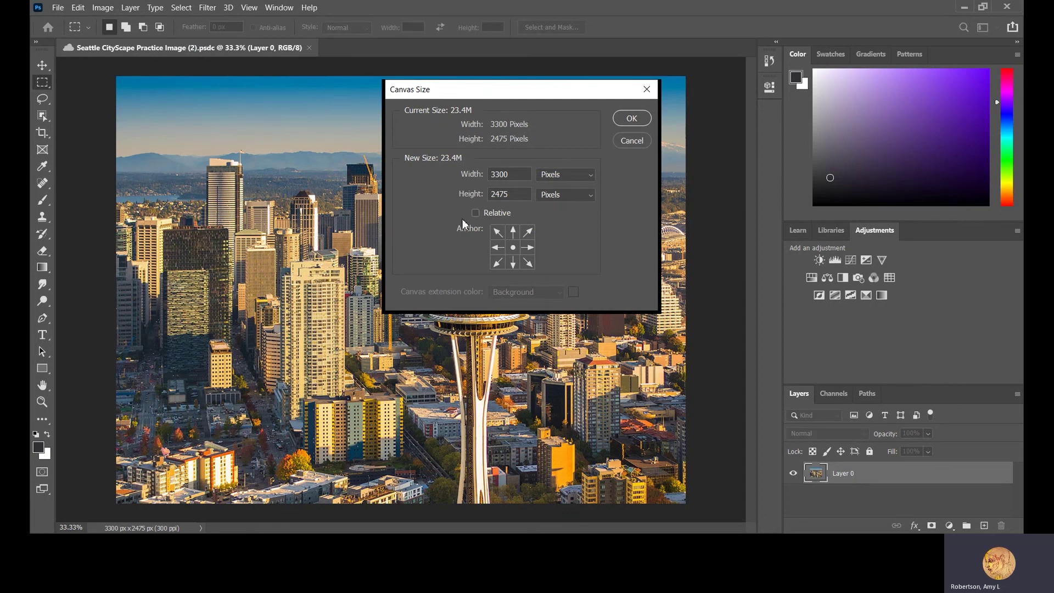
pyautogui.click(103, 8)
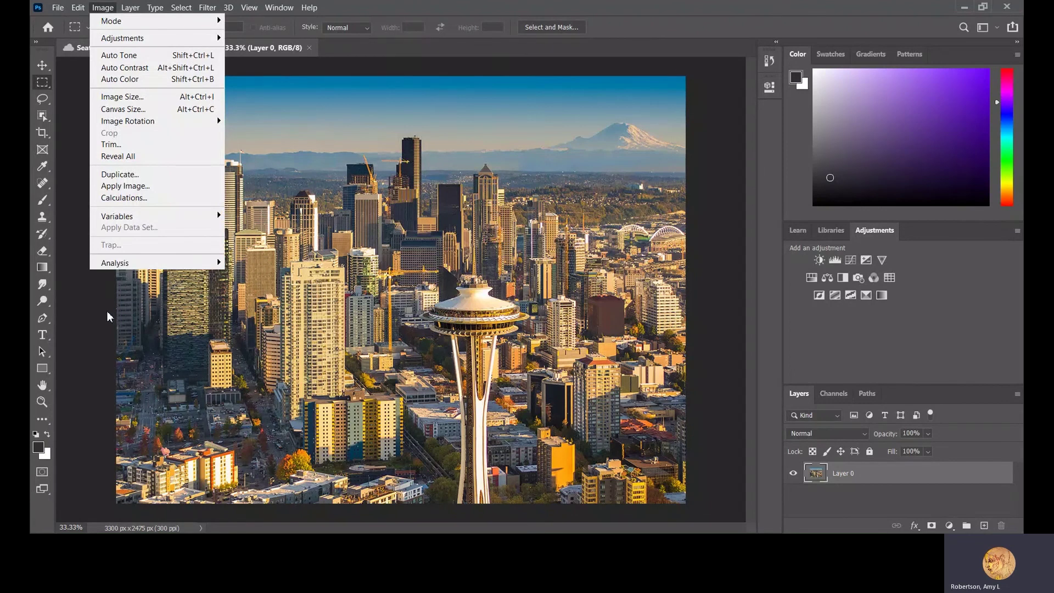
pyautogui.click(313, 72)
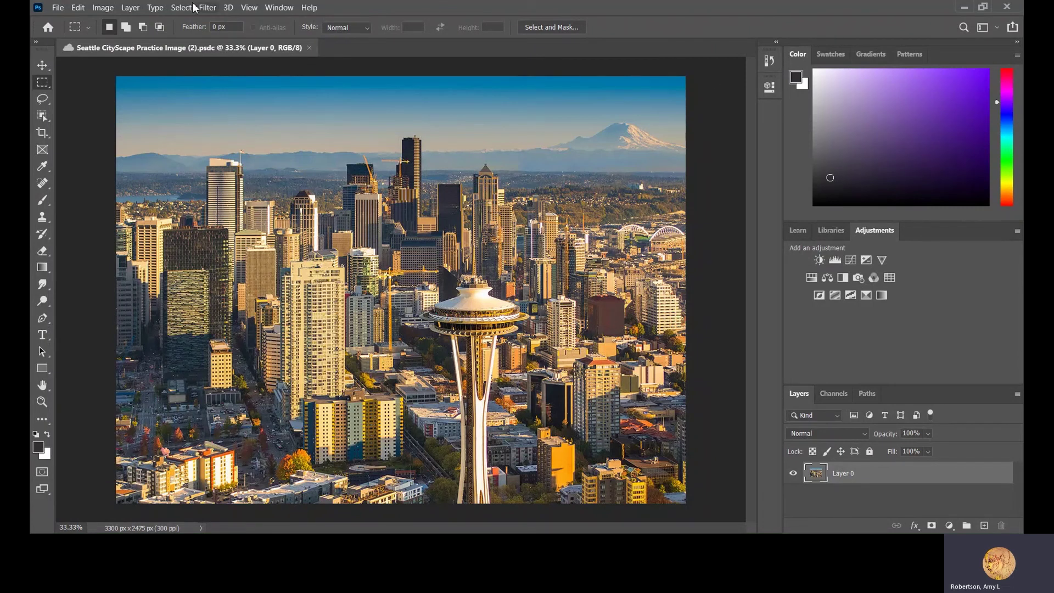
# Enlarge the canvas around the cityscape to 5300 pixels wide and 4475 pixels high
pyautogui.click(103, 12)
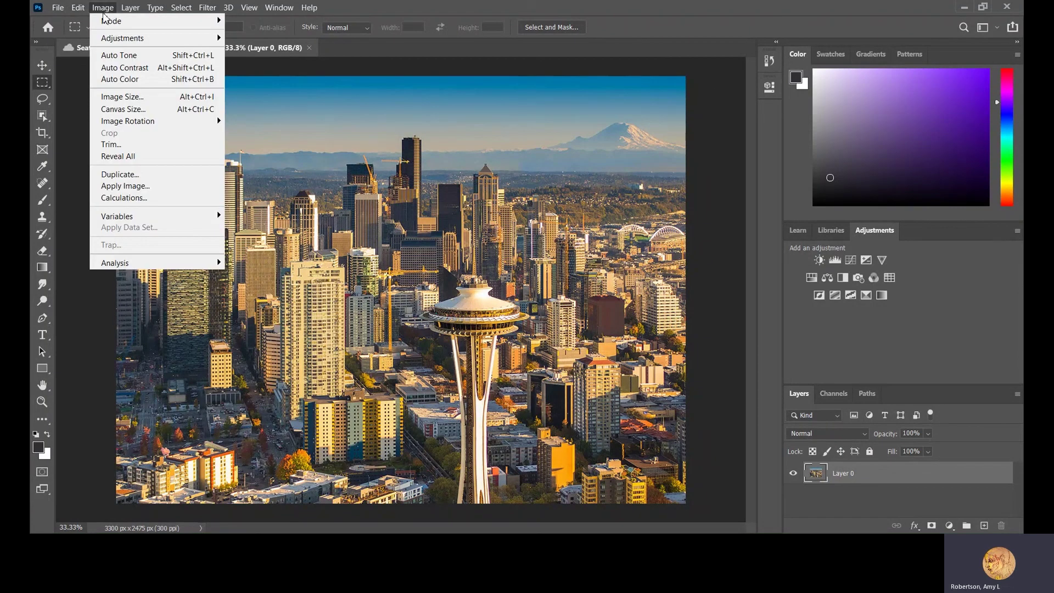
pyautogui.click(125, 108)
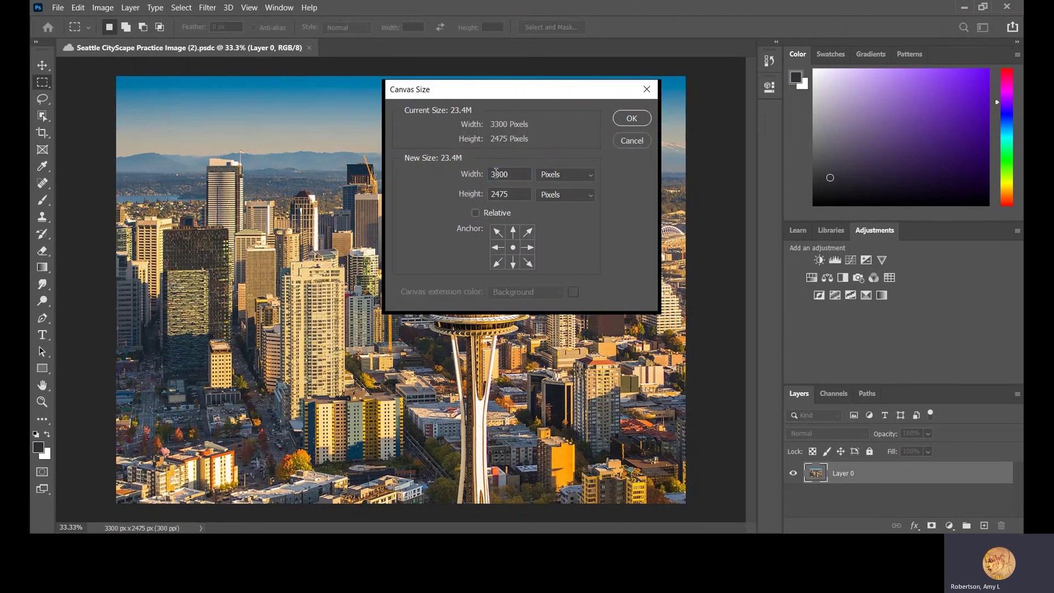
pyautogui.click(496, 174)
pyautogui.press('BackSpace')
pyautogui.write('5')
pyautogui.press('BackSpace')
pyautogui.write('4')
pyautogui.click(631, 118)
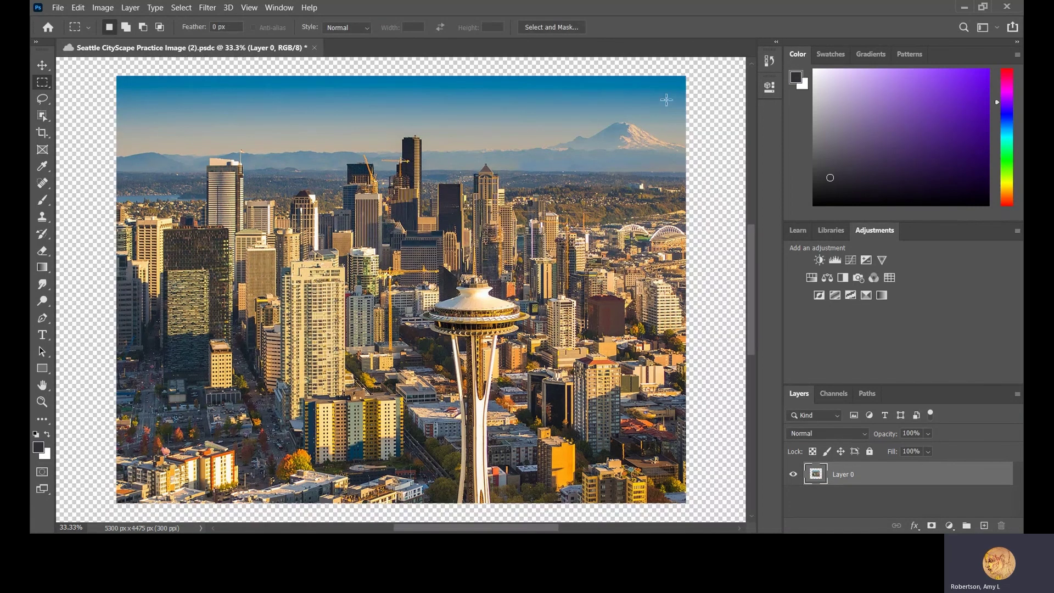
# Check the whole enlarged canvas around the cityscape and undo the canvas size change
pyautogui.click(42, 401)
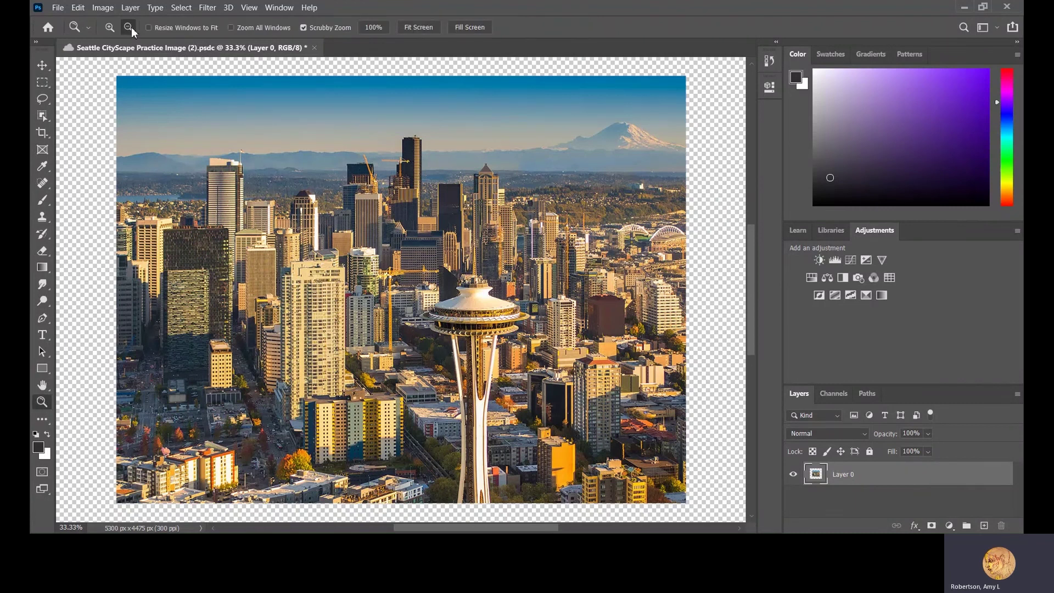
pyautogui.click(128, 27)
pyautogui.click(165, 181)
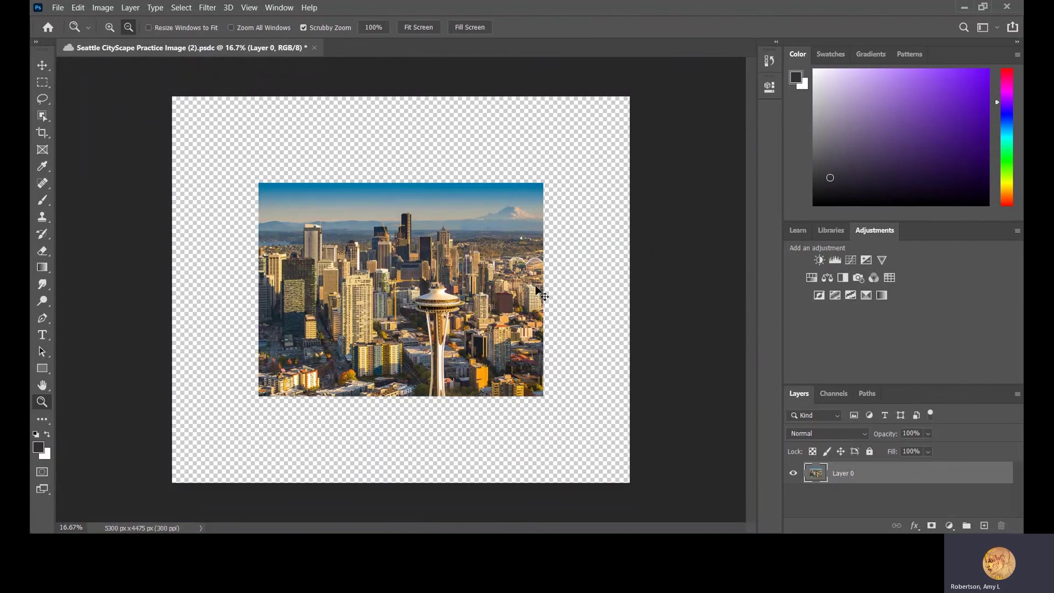
pyautogui.hotkey('ctrl', 'z')
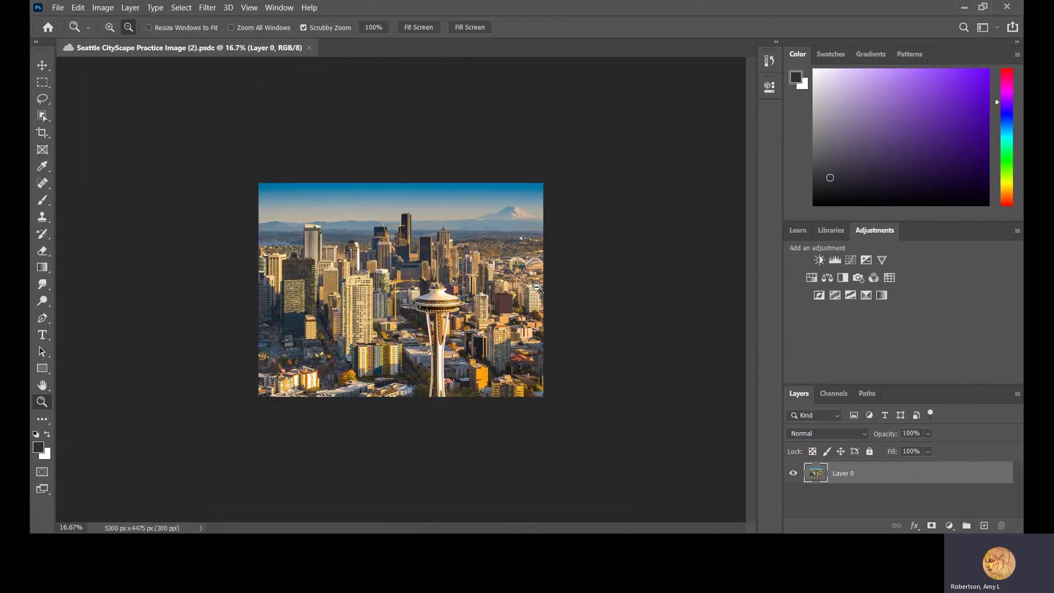
pyautogui.keyDown('alt'); pyautogui.click(406, 304); pyautogui.keyUp('alt')
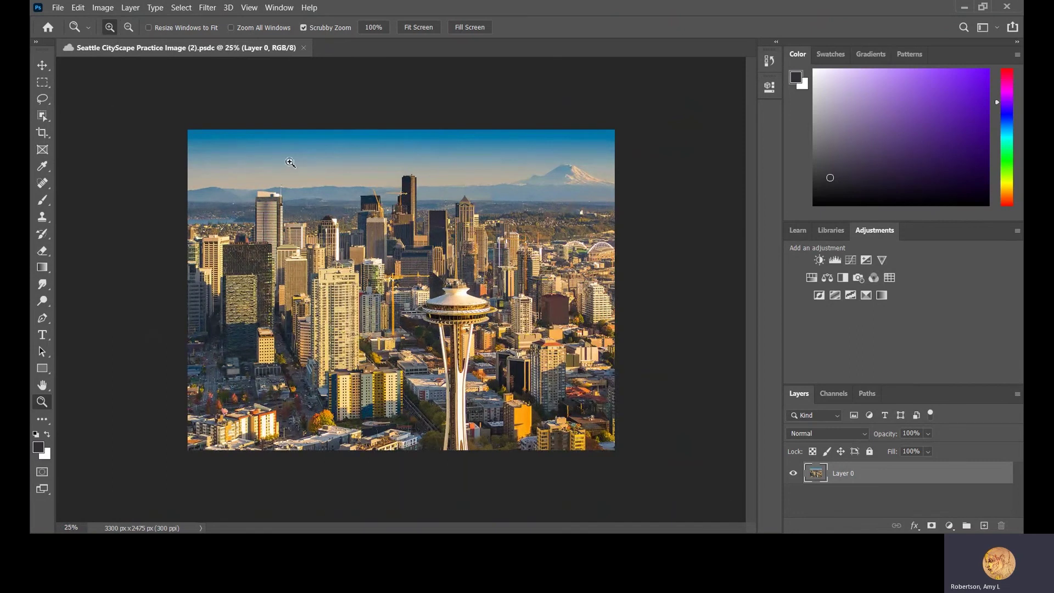
pyautogui.hotkey('ctrl', '+')
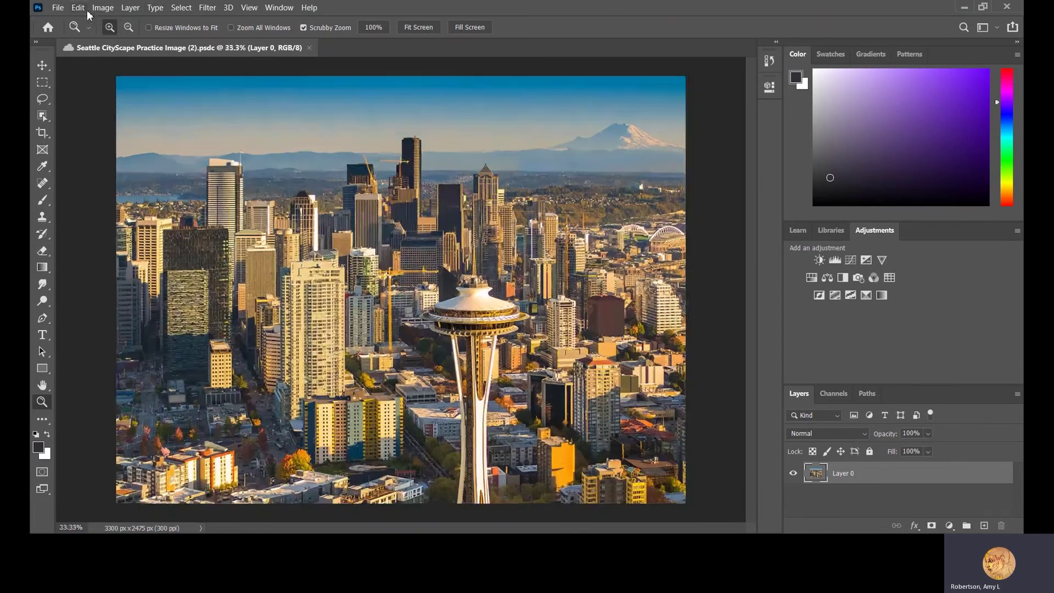
# Try flipping the cityscape canvas horizontally and undo the flip
pyautogui.click(103, 8)
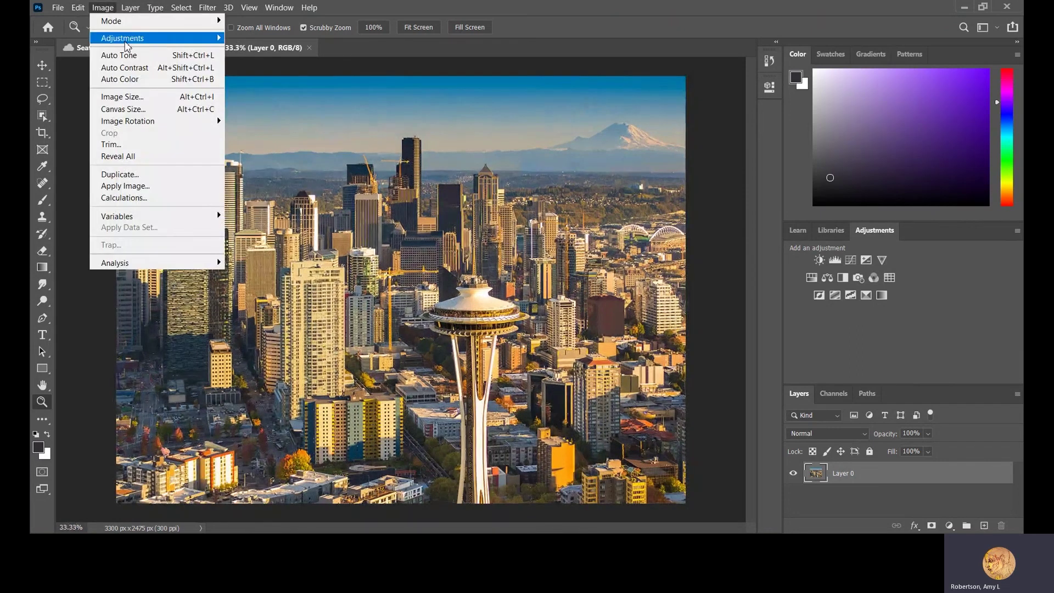
pyautogui.moveTo(140, 124)
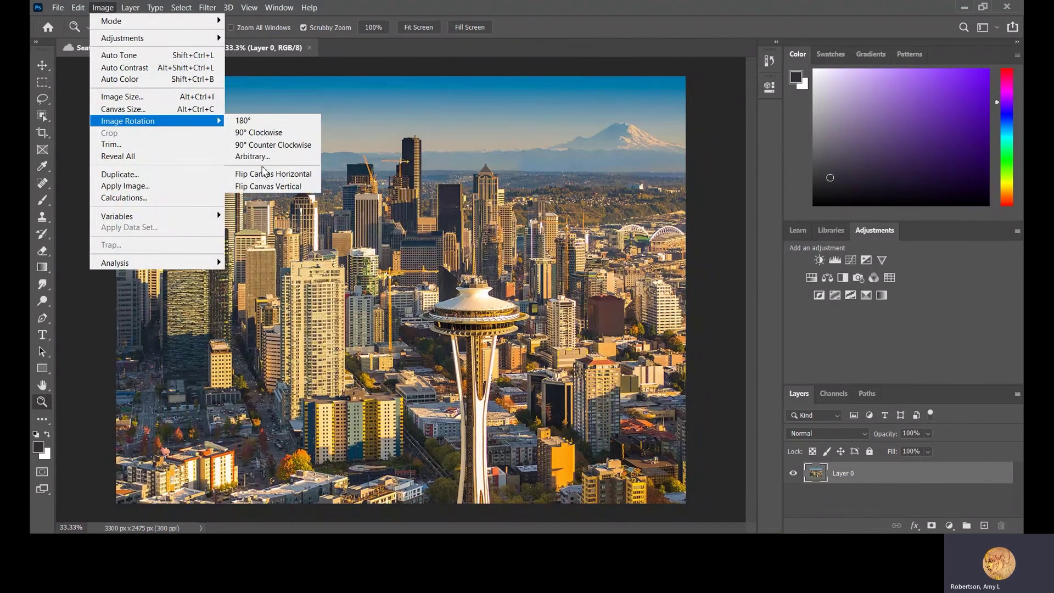
pyautogui.click(265, 174)
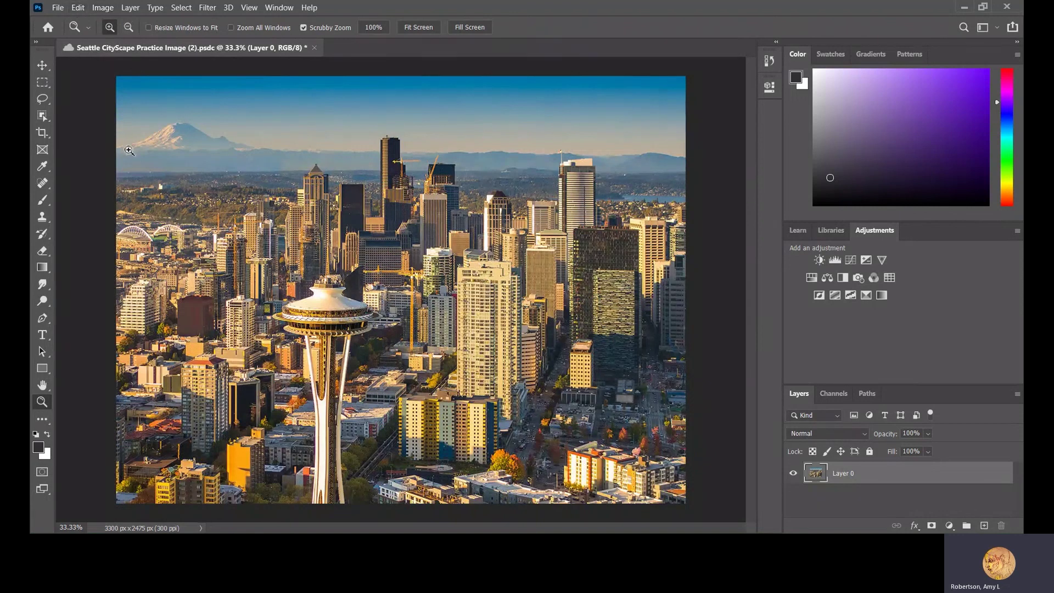
pyautogui.hotkey('ctrl', 's')
pyautogui.hotkey('ctrl', 'z')
pyautogui.click(105, 9)
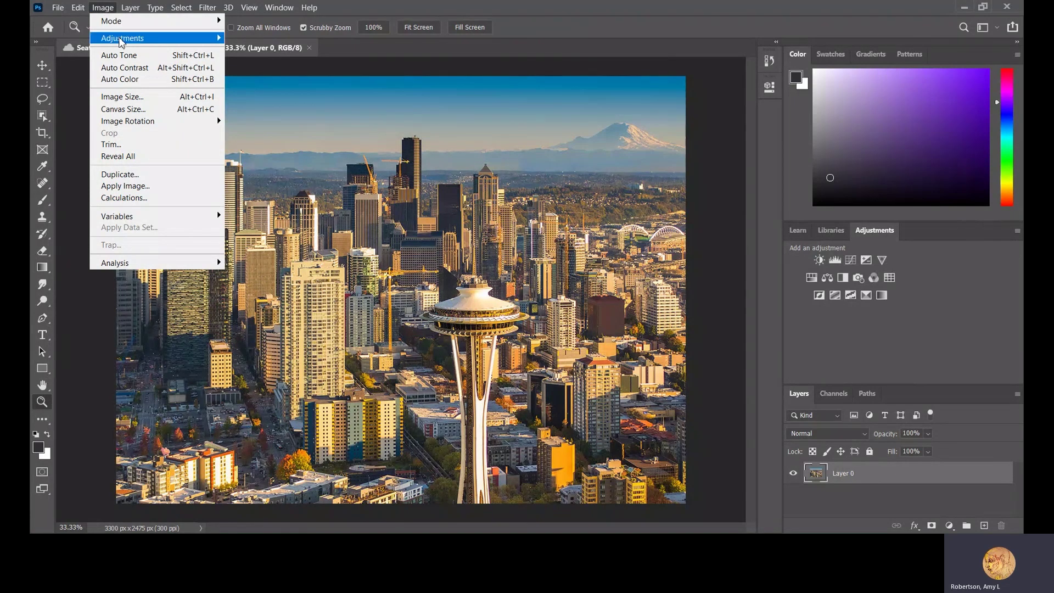
pyautogui.click(109, 421)
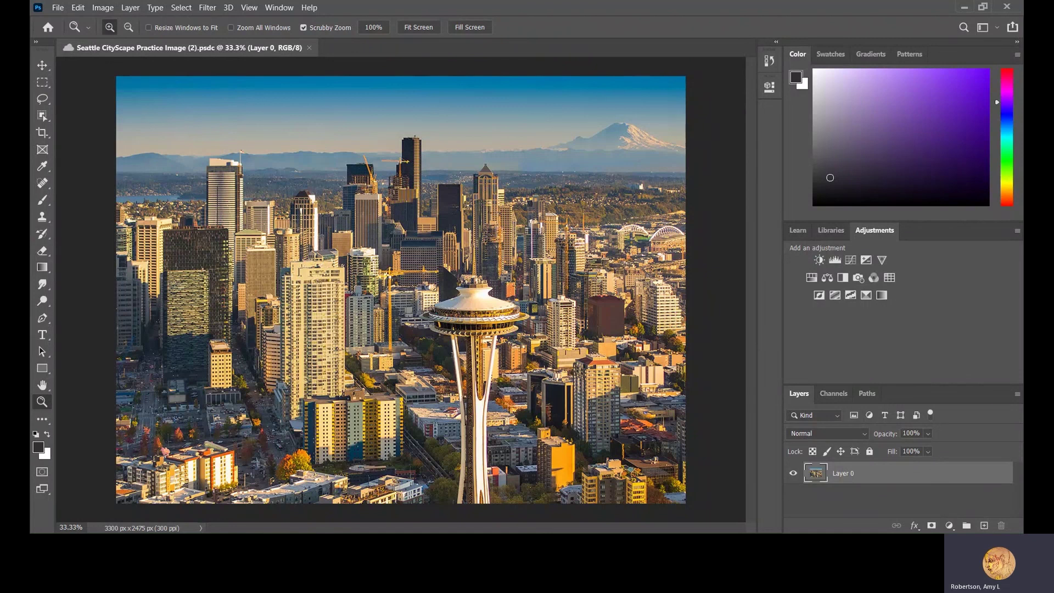